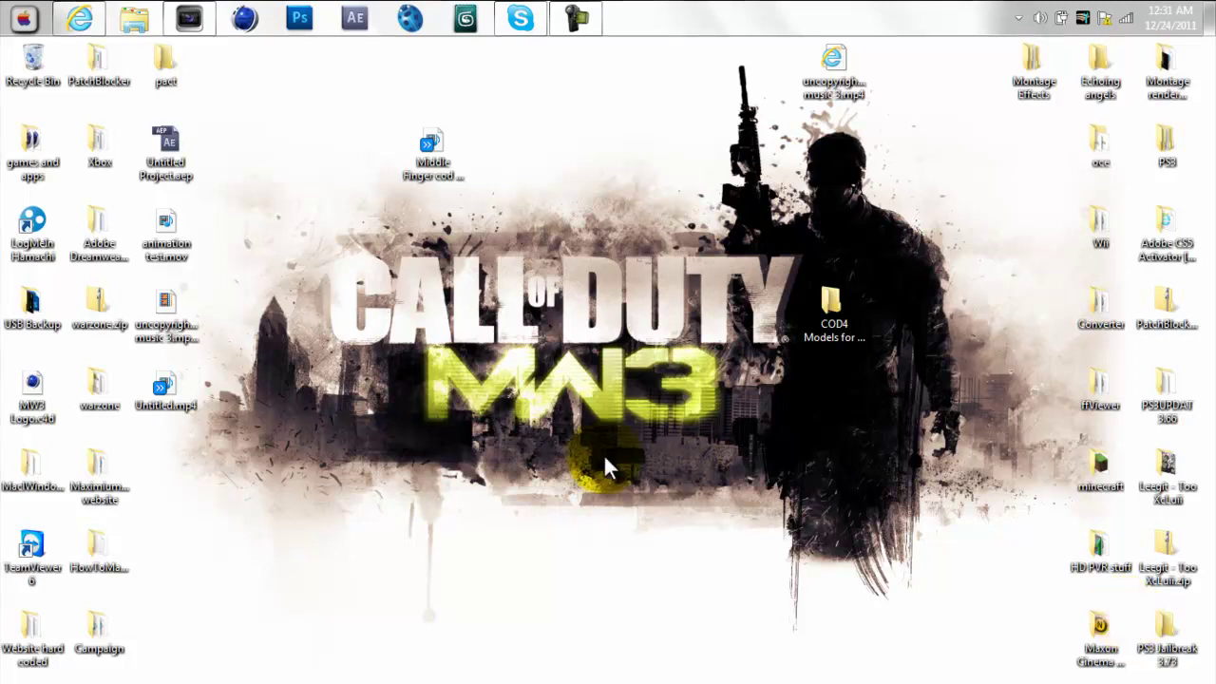
left_click(320, 192)
left_click(387, 262)
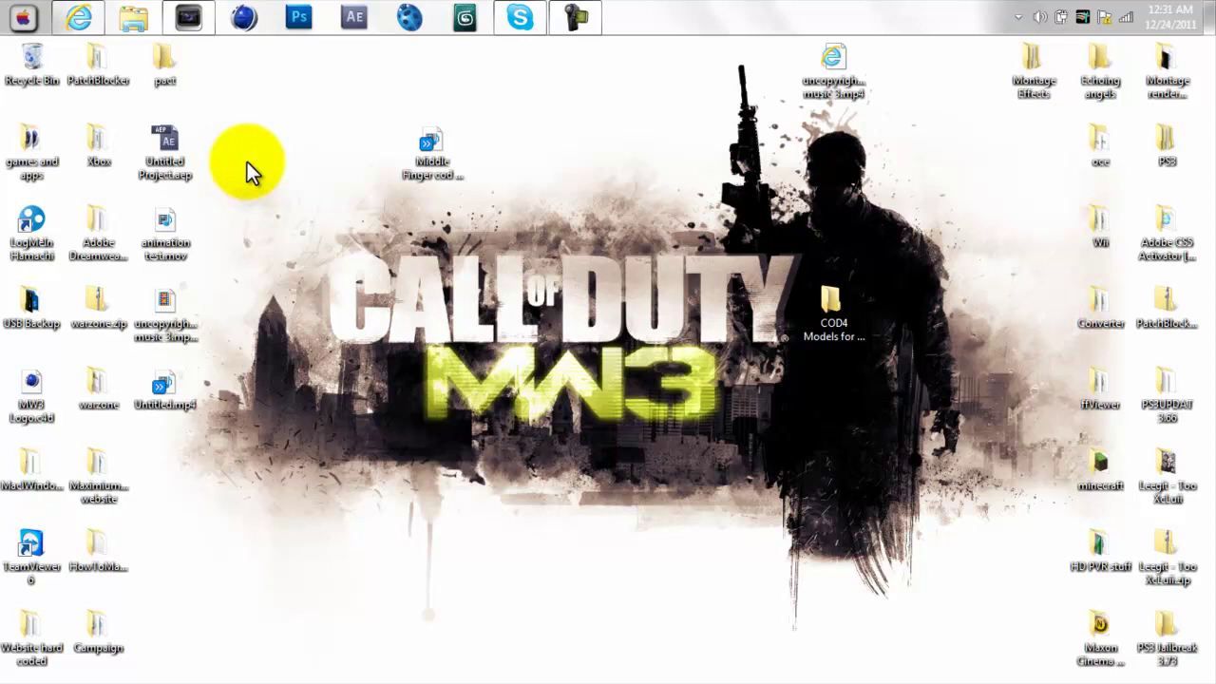
left_click(831, 342)
left_click(803, 394)
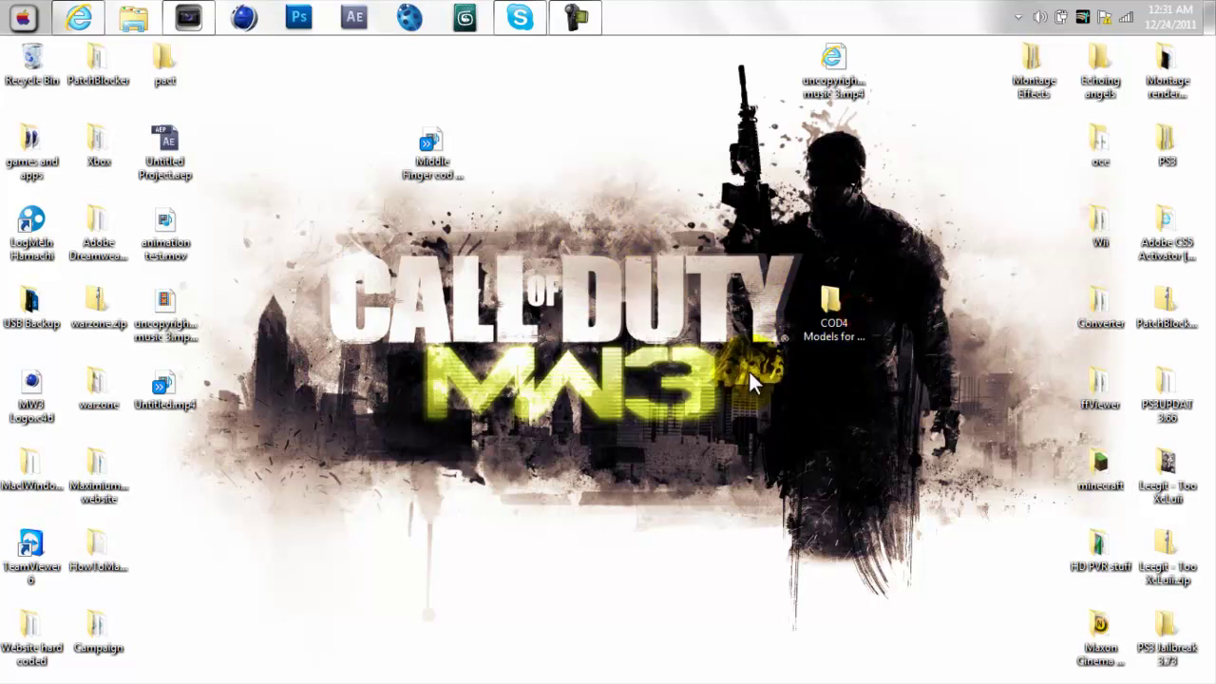
- Open the COD4 Models for Cinema4D by Fuzion folder on the desktop and go into its USMC subfolder
double_click(838, 321)
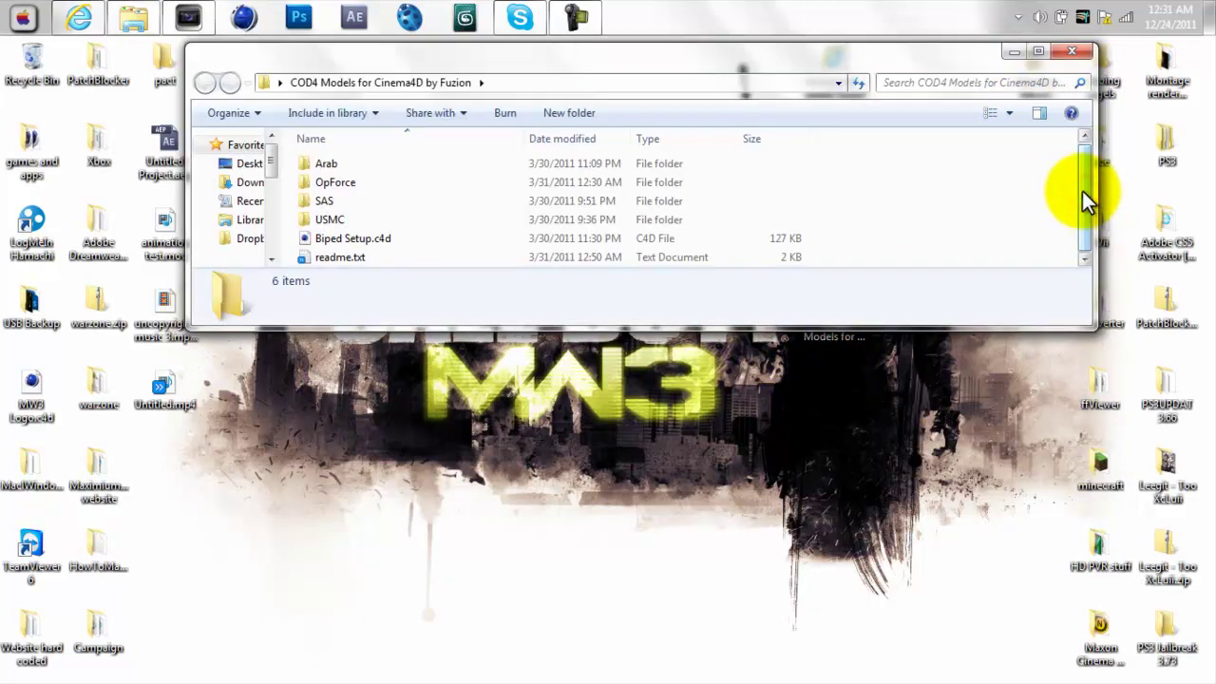
left_click(402, 220)
double_click(402, 223)
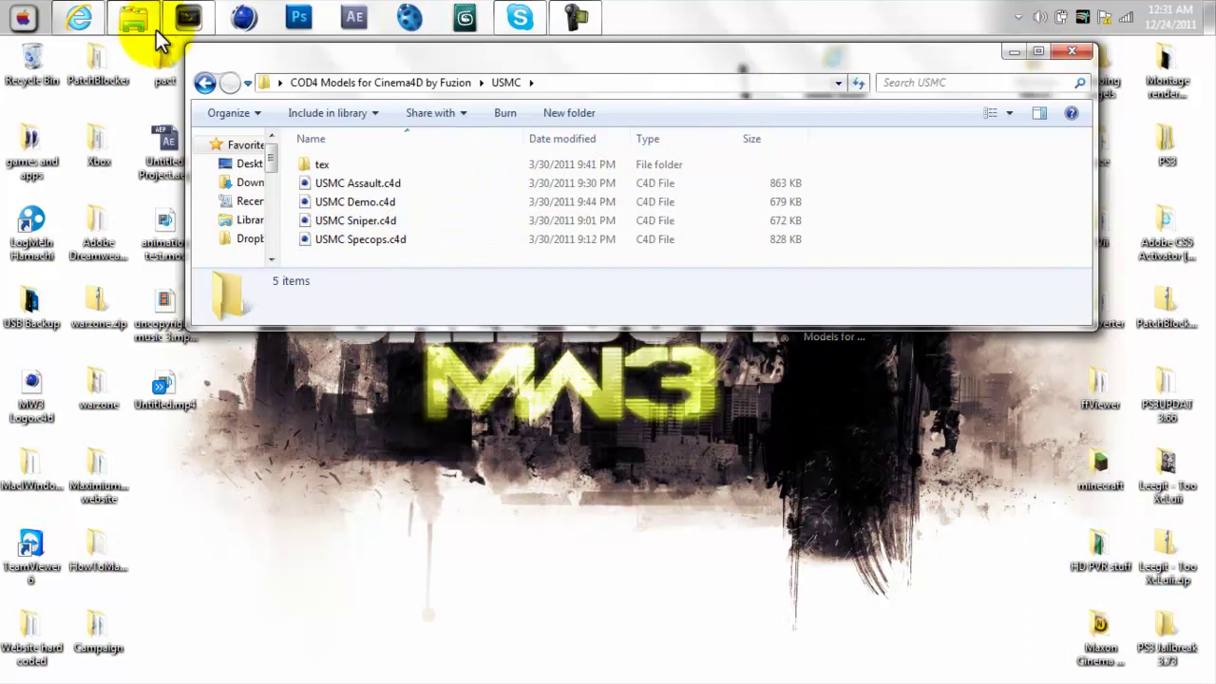
- Launch Cinema 4D and minimise the USMC folder window
left_click(242, 19)
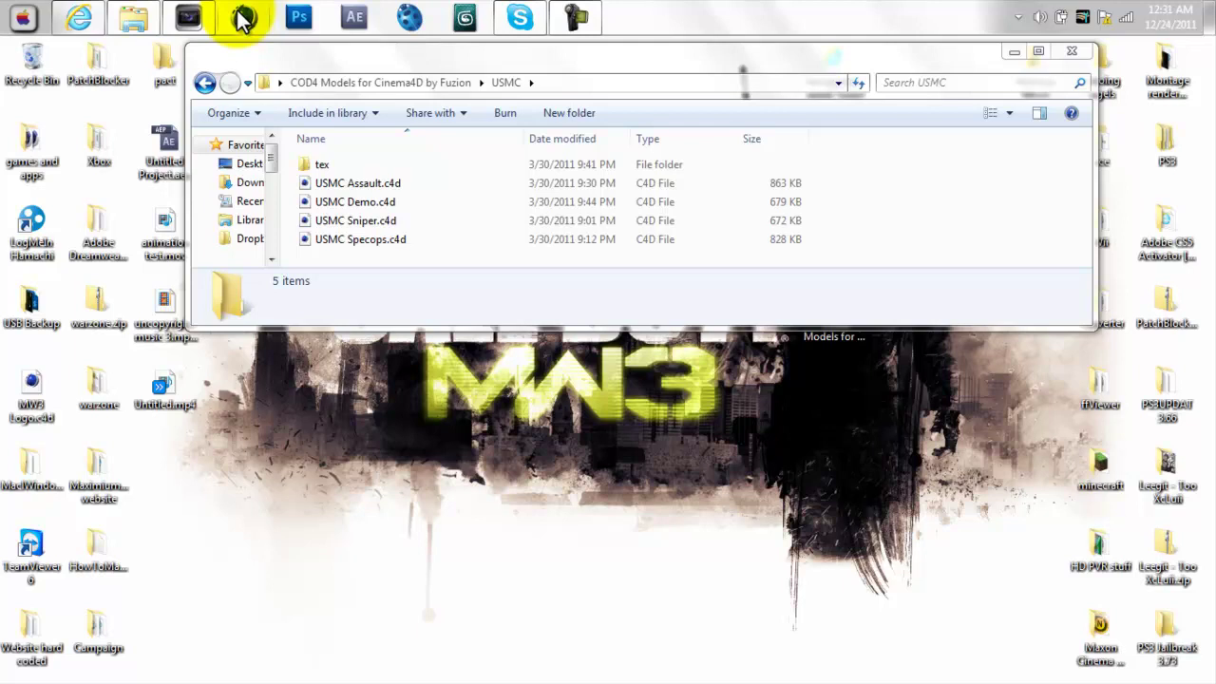
left_click(1011, 52)
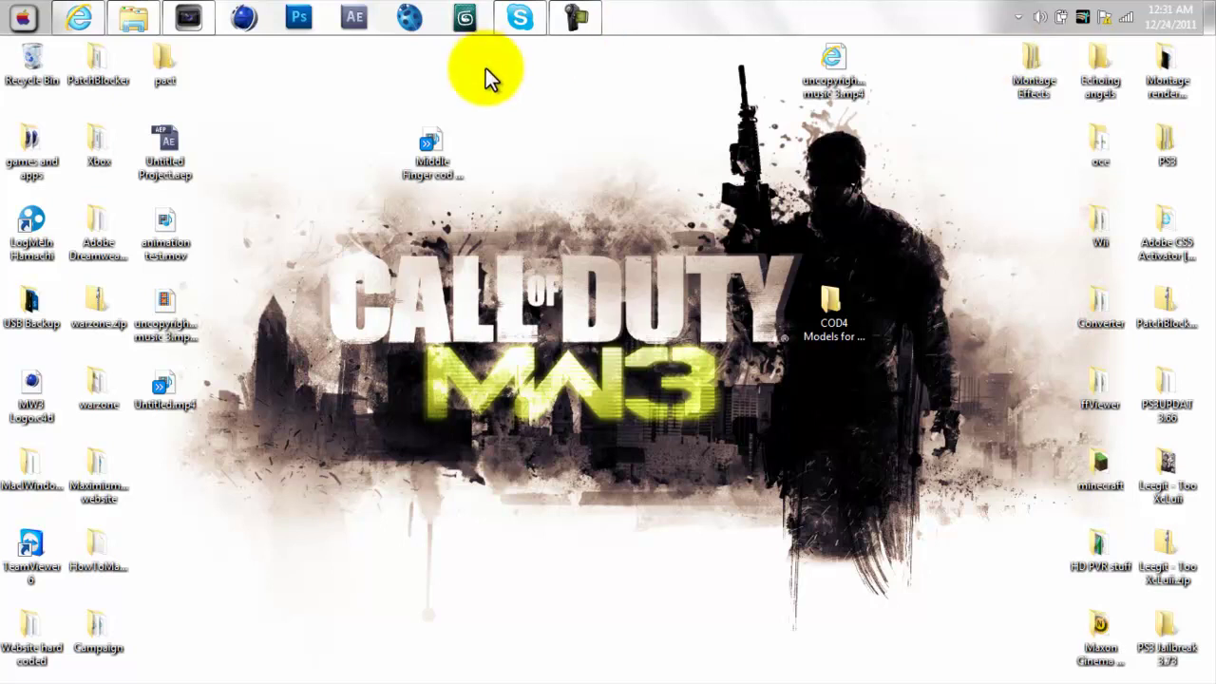
left_click(561, 296)
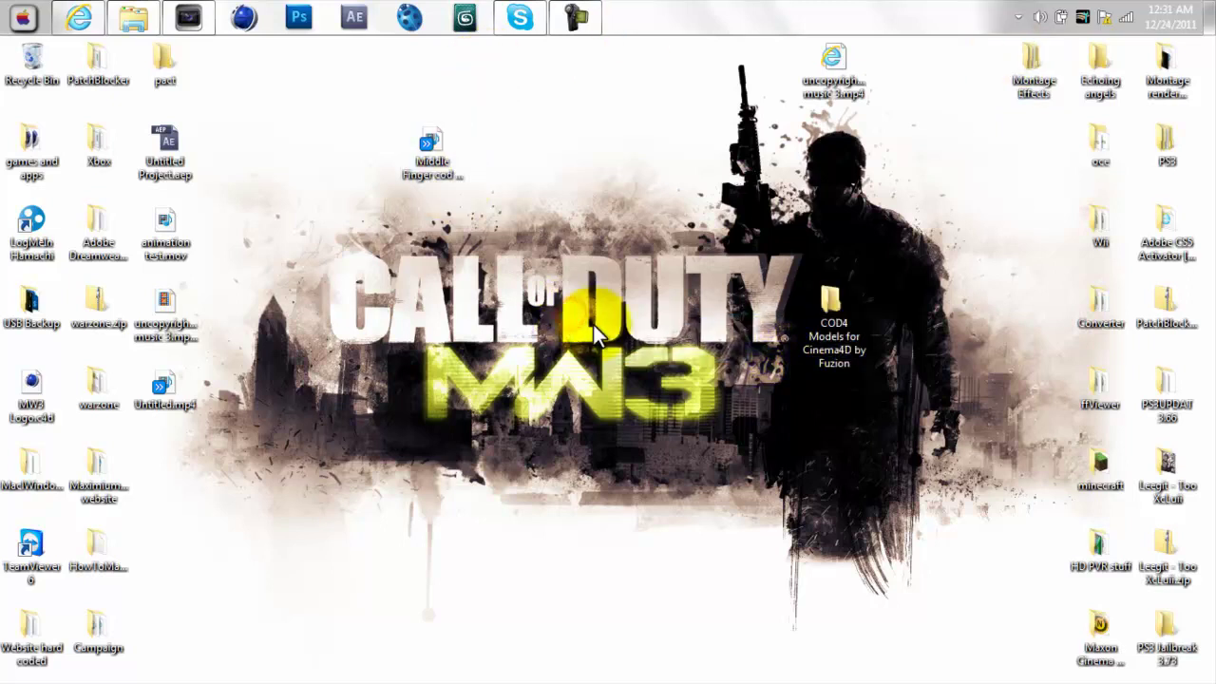
- Switch to Internet Explorer to check the YouTube video upload, dismiss the download notification and minimise the browser
left_click(79, 17)
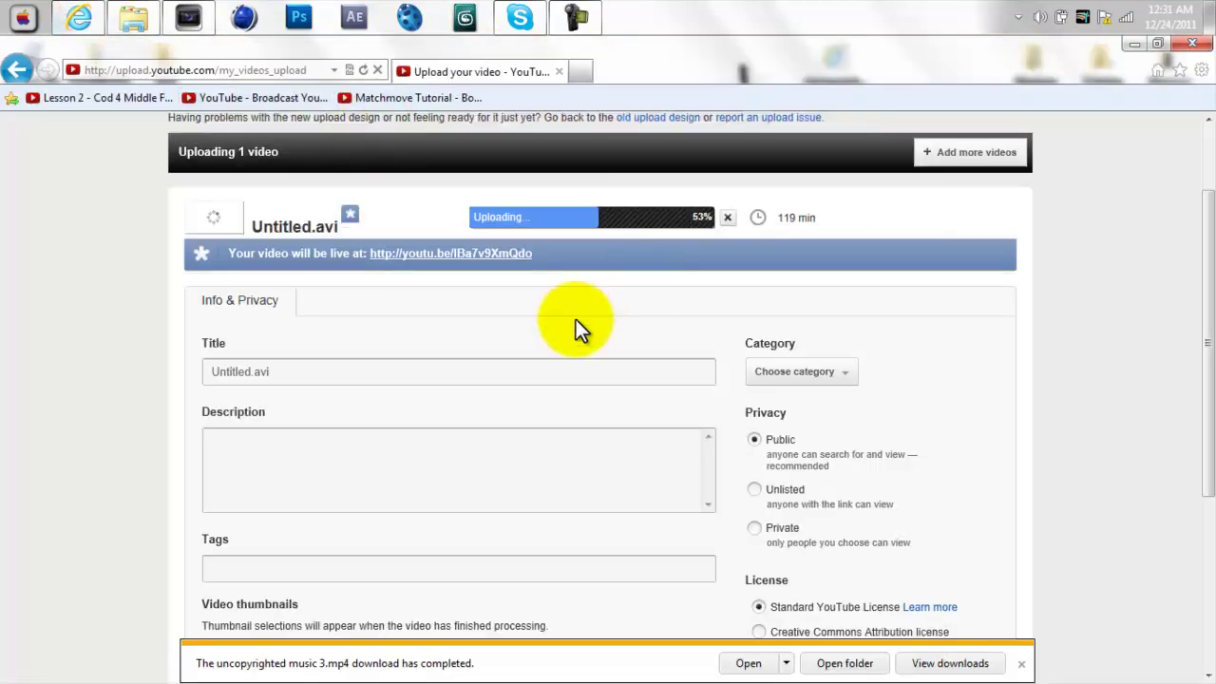
left_click_drag(1209, 274, 1203, 307)
scroll(1214, 408, "down", 1)
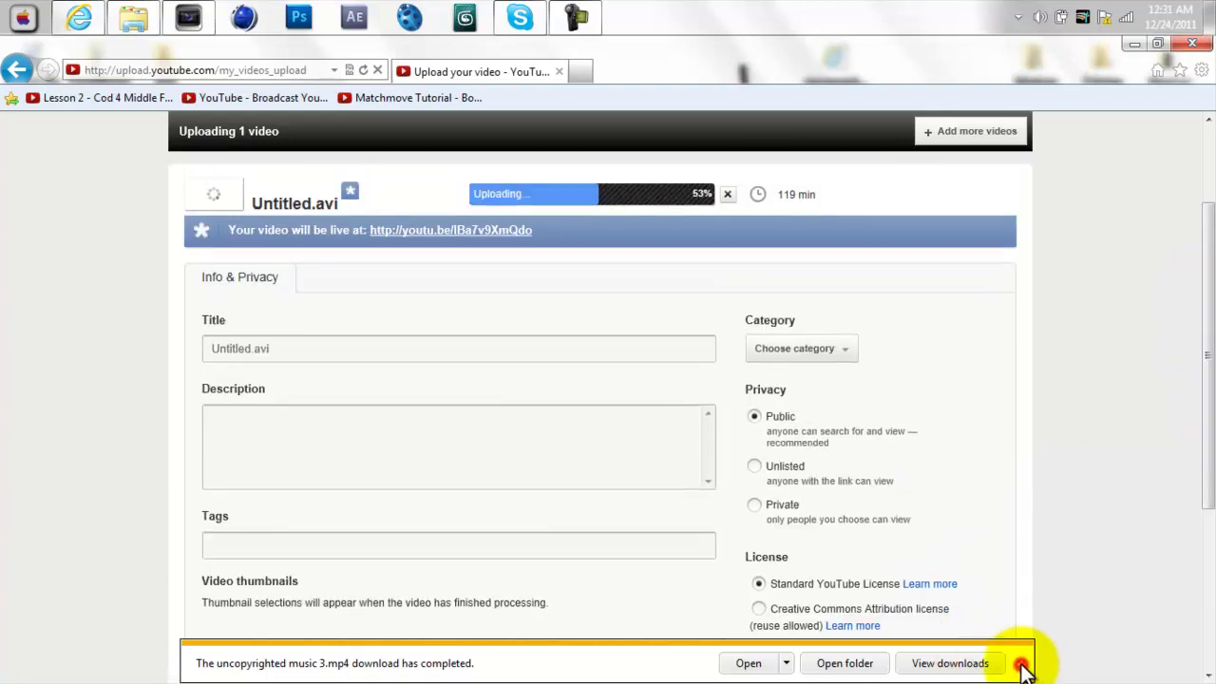
left_click(1023, 663)
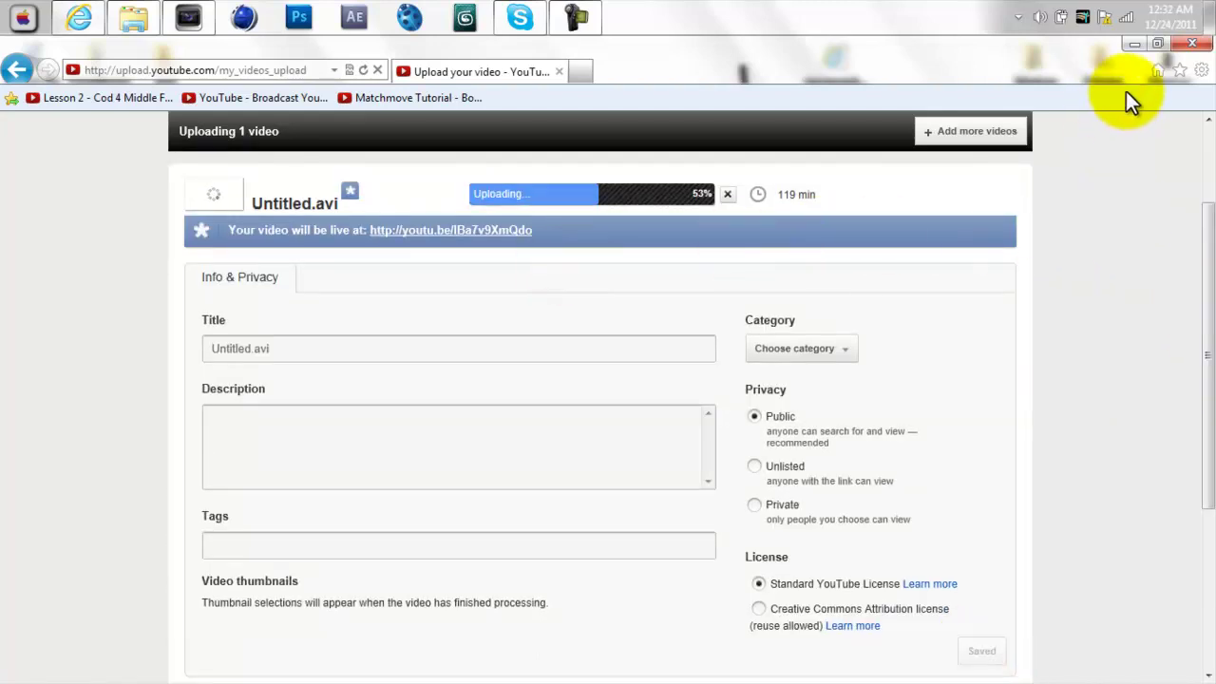
left_click(1134, 44)
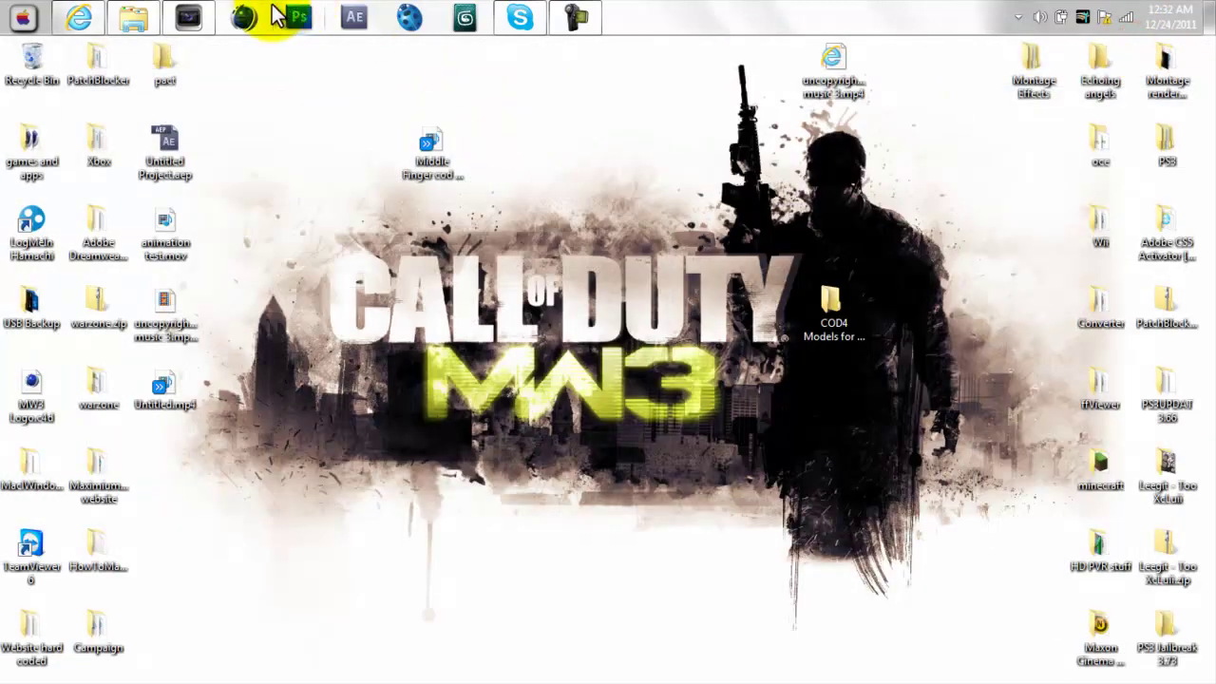
- Go back to the COD4 Models parent folder and load Biped Setup.c4d into Cinema 4D
left_click(76, 13)
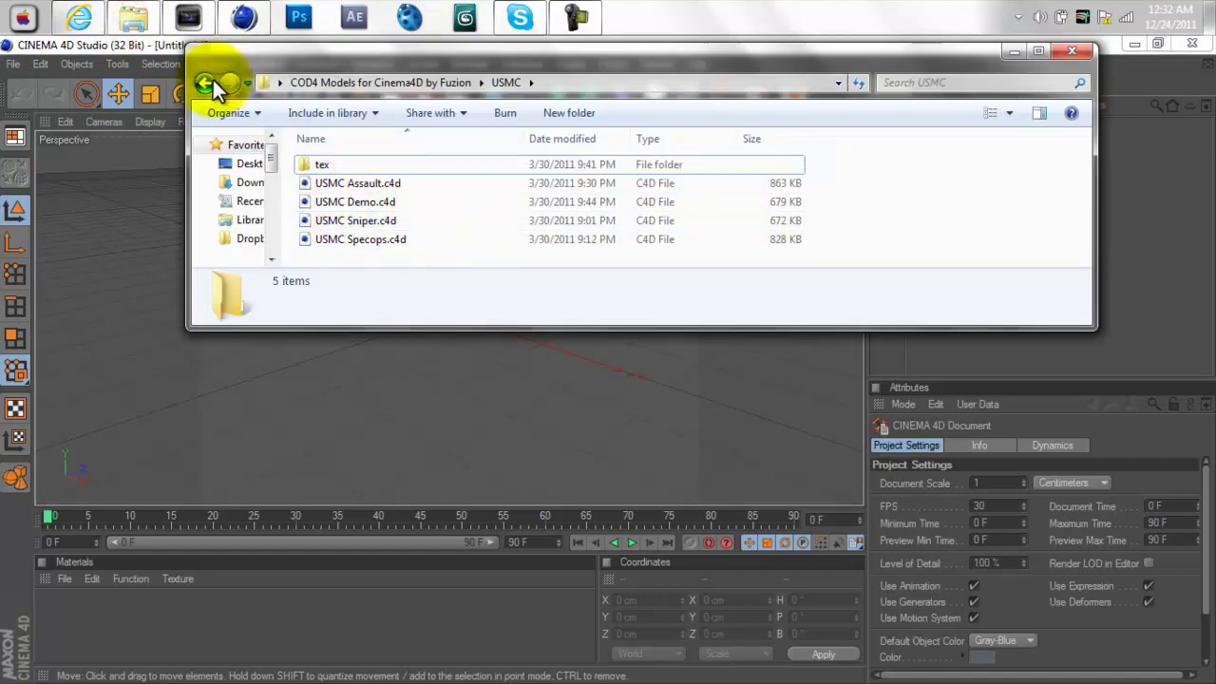
left_click(211, 81)
left_click(378, 240)
left_click_drag(405, 240, 424, 393)
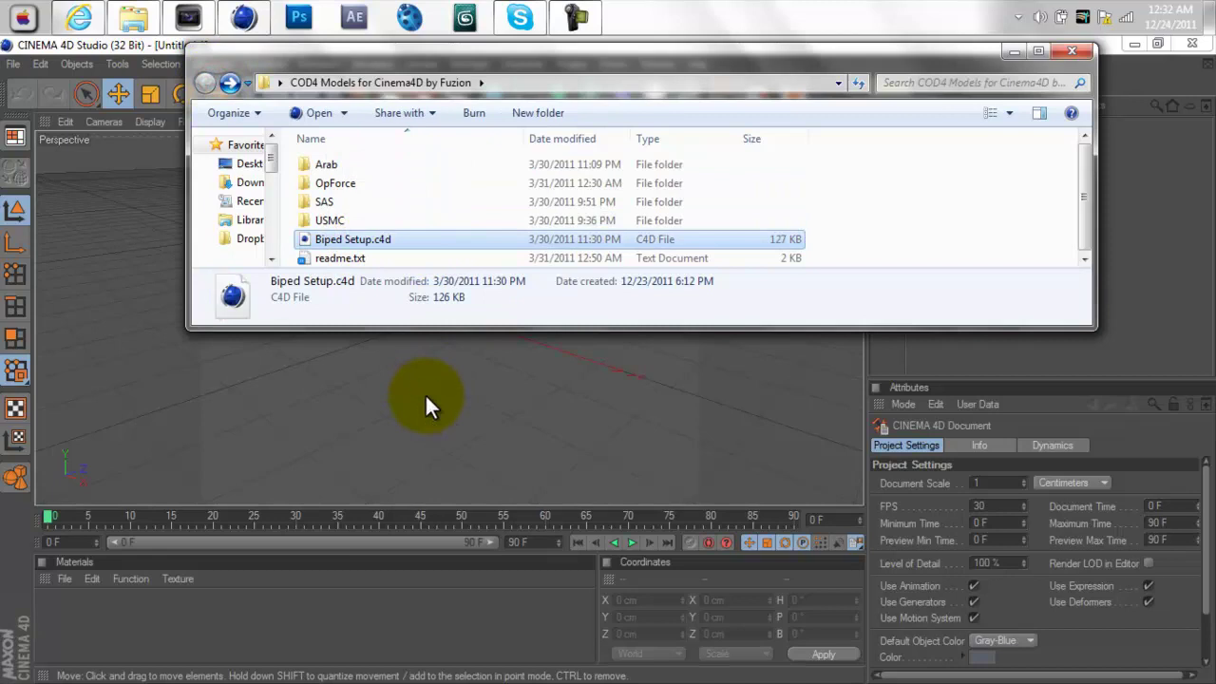
- Load USMC Specops.c4d from the USMC folder into Cinema 4D and bring its scene to the front
double_click(347, 219)
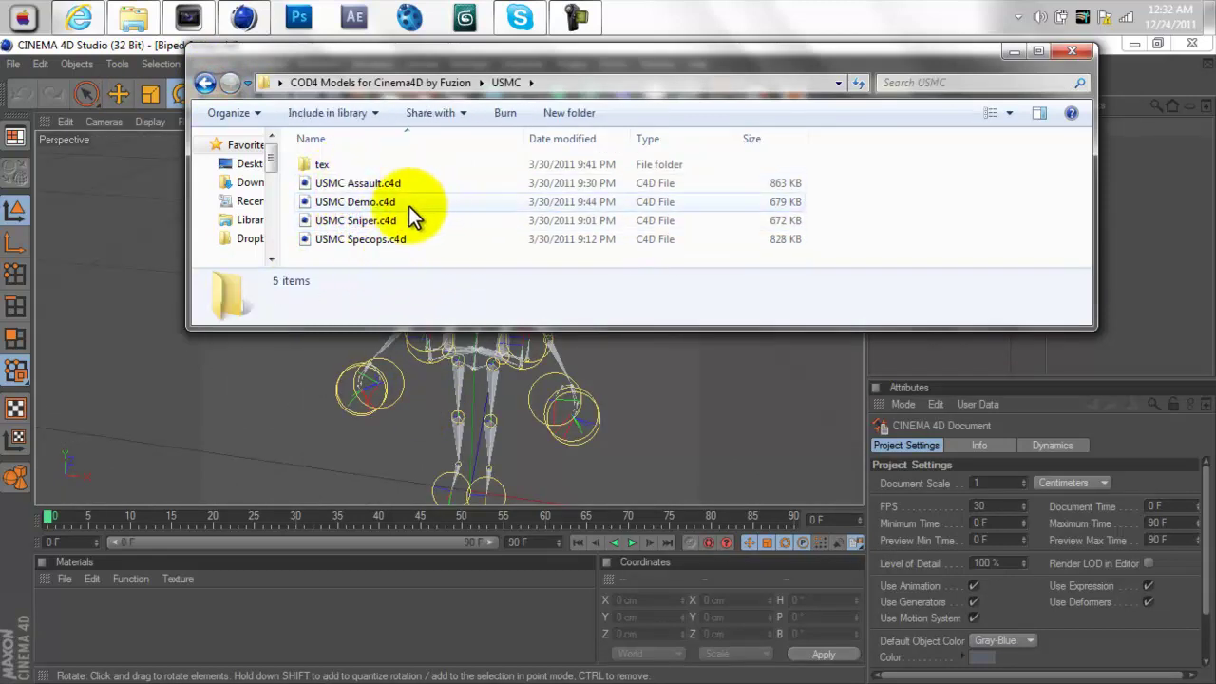
left_click_drag(369, 240, 599, 385)
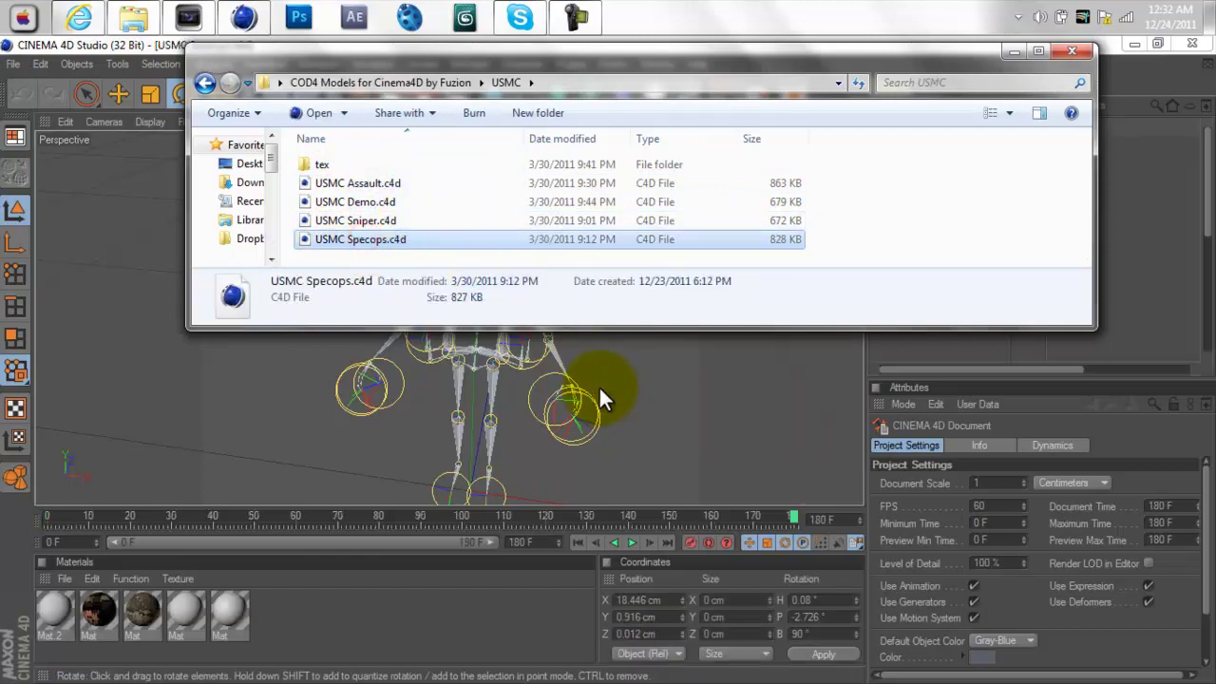
left_click(699, 409)
left_click(542, 175)
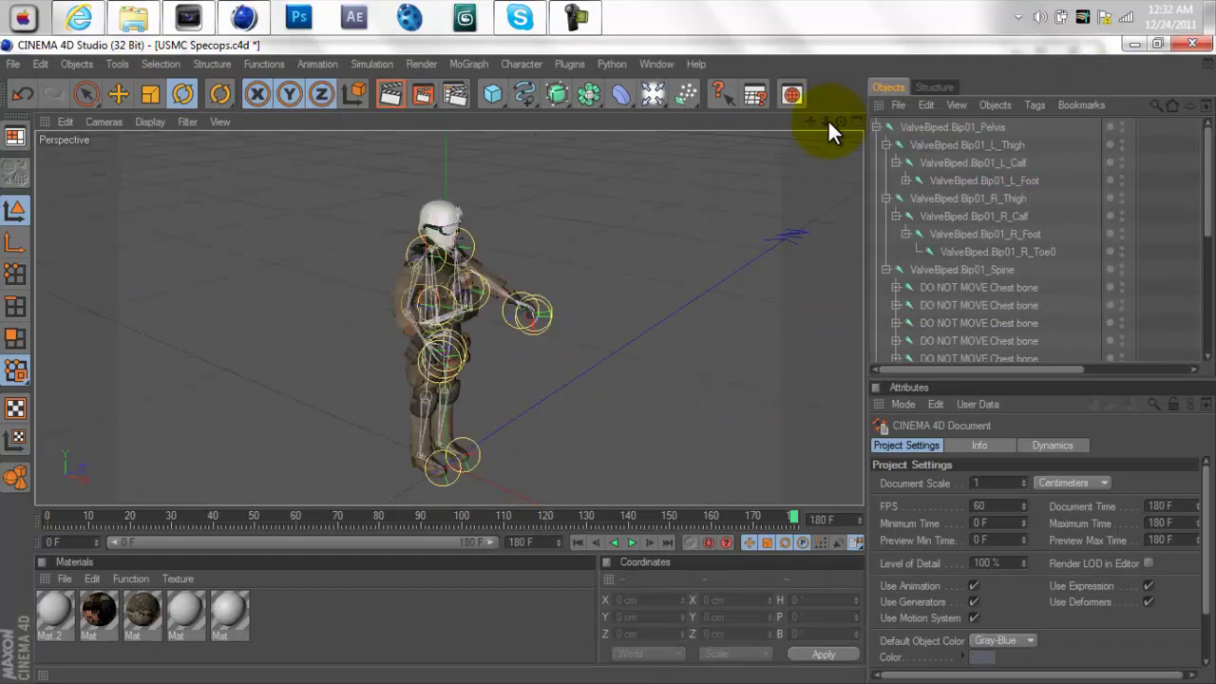
- Delete the Group0.1 mesh at the end of the object hierarchy, leaving the Specops skeleton
left_click_drag(826, 122, 607, 359)
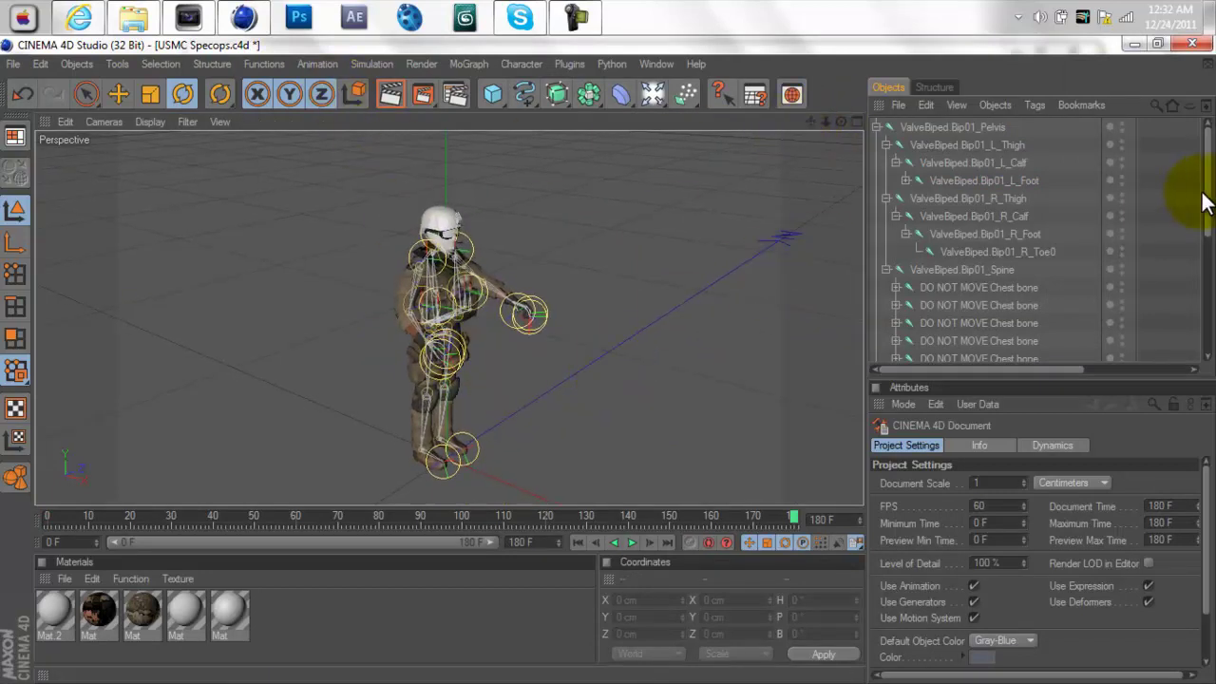
left_click_drag(1203, 196, 1207, 380)
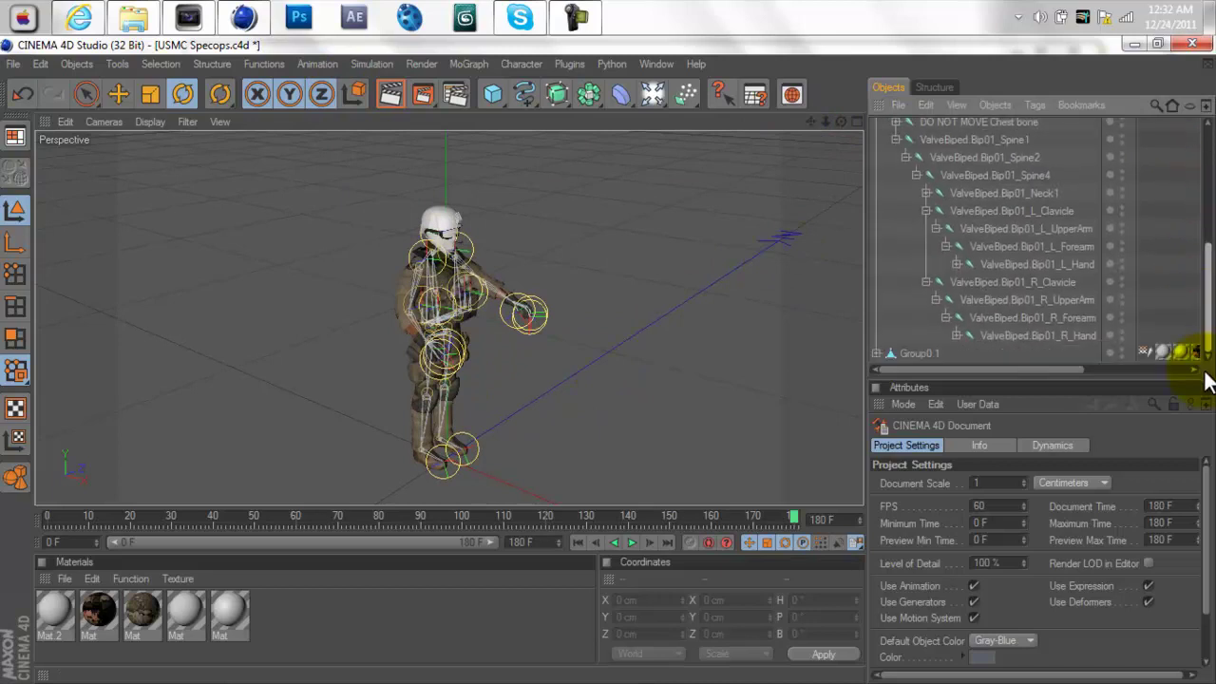
left_click(918, 353)
key("Delete")
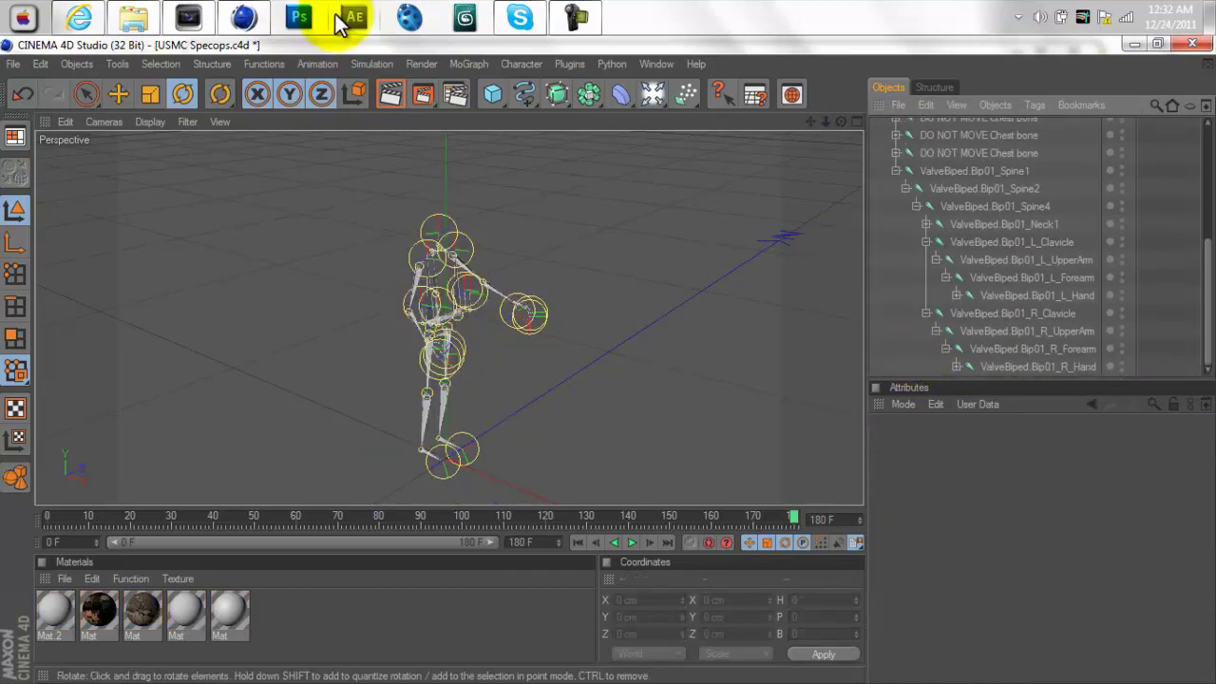
- Load USMC Sniper.c4d from the USMC folder into Cinema 4D and view the soldier from the front
left_click(133, 17)
left_click_drag(354, 226, 588, 443)
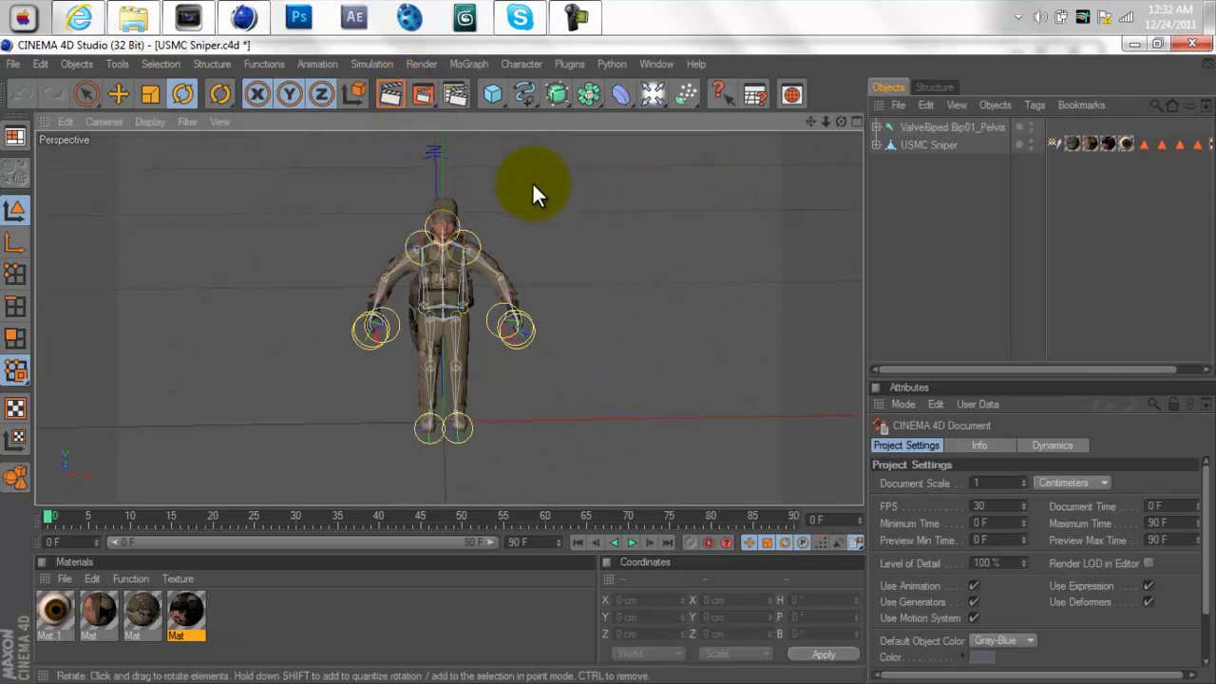
left_click_drag(841, 121, 609, 358)
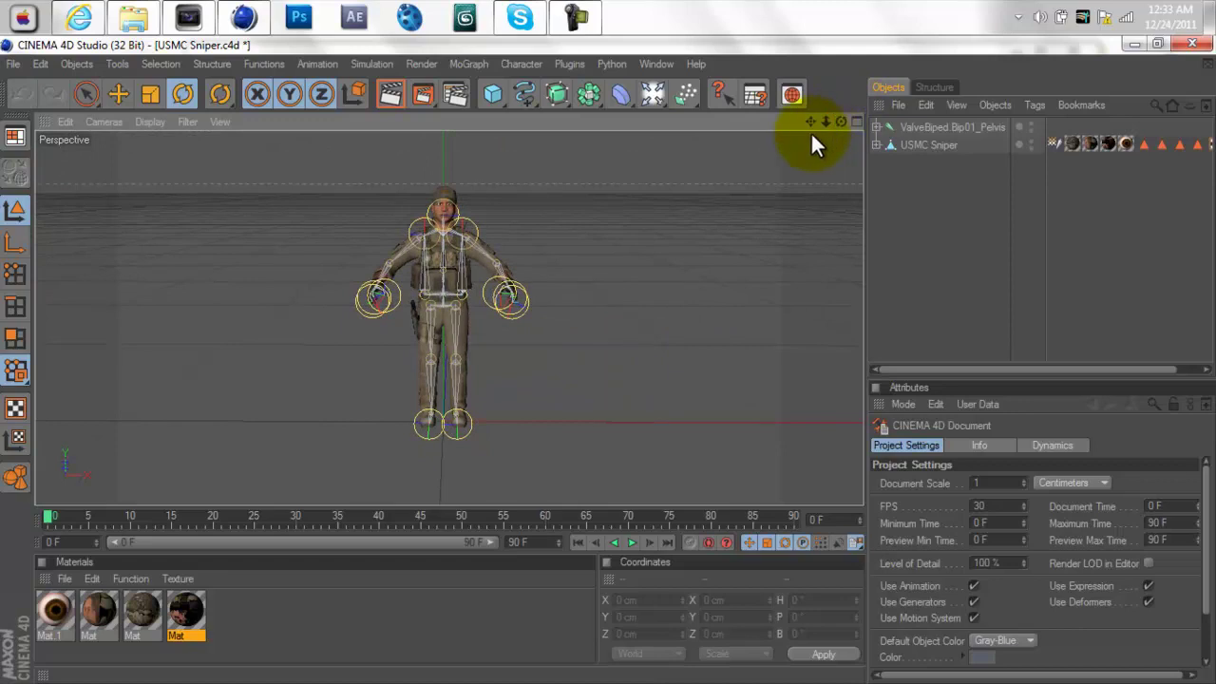
- Try rotating the DO NOT MOVE chest joint near the sniper's shoulder with the Rotate tool, and undo the rotation
left_click(183, 94)
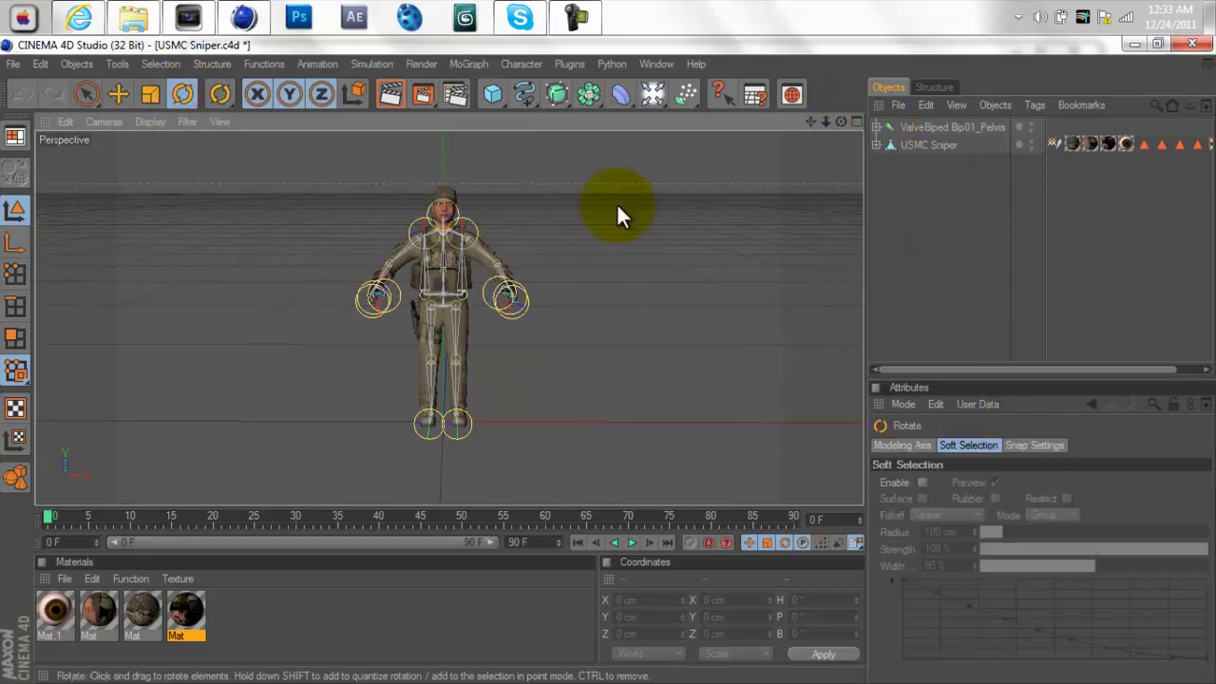
left_click(422, 222)
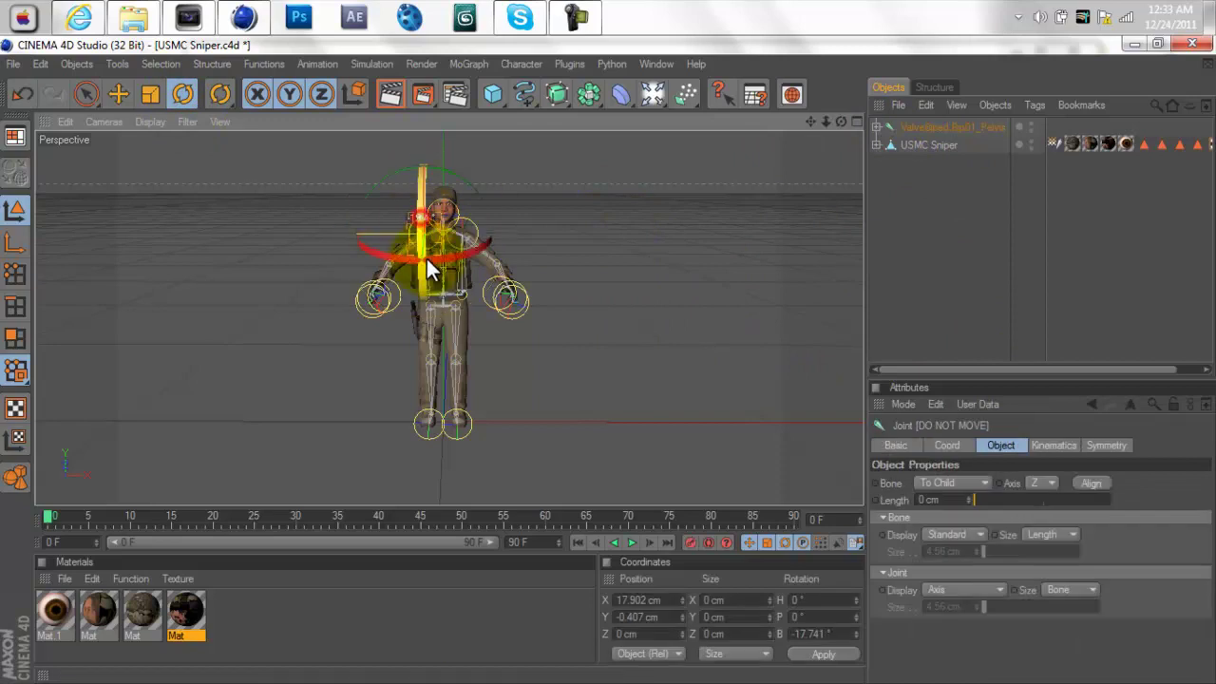
key("ctrl+z")
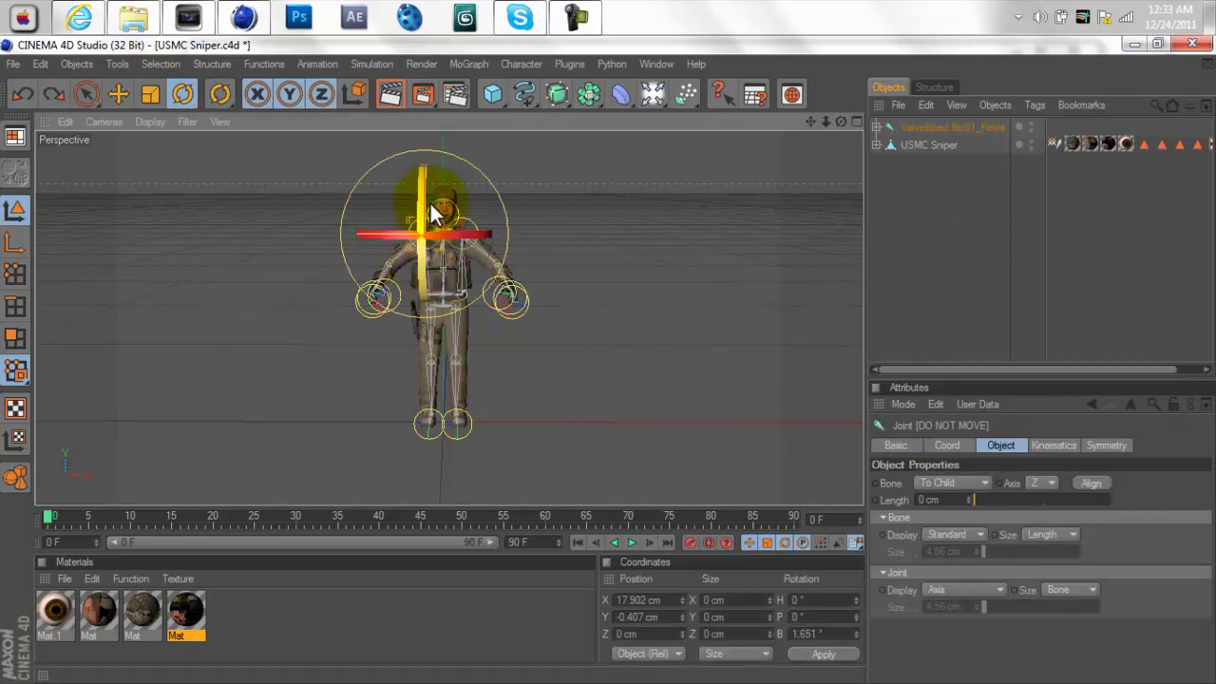
- Expand the ValveBiped.Bip01_Pelvis hierarchy and select the pelvis joint together with all its children
left_click(877, 127)
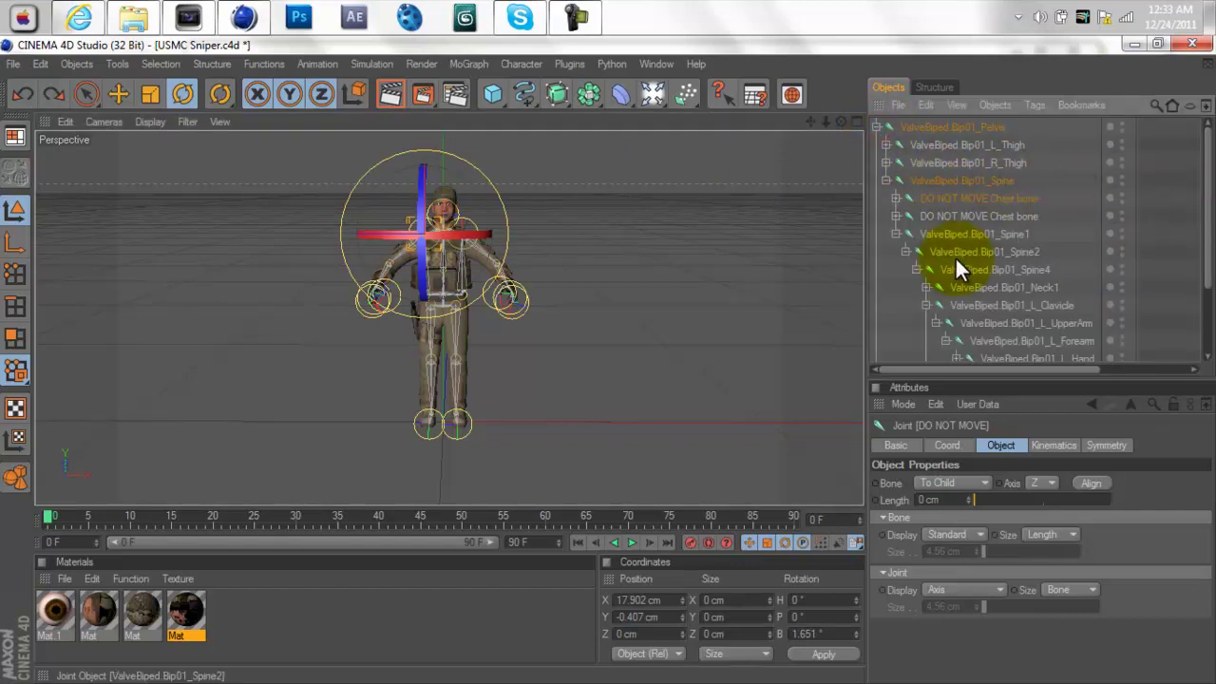
left_click(928, 124)
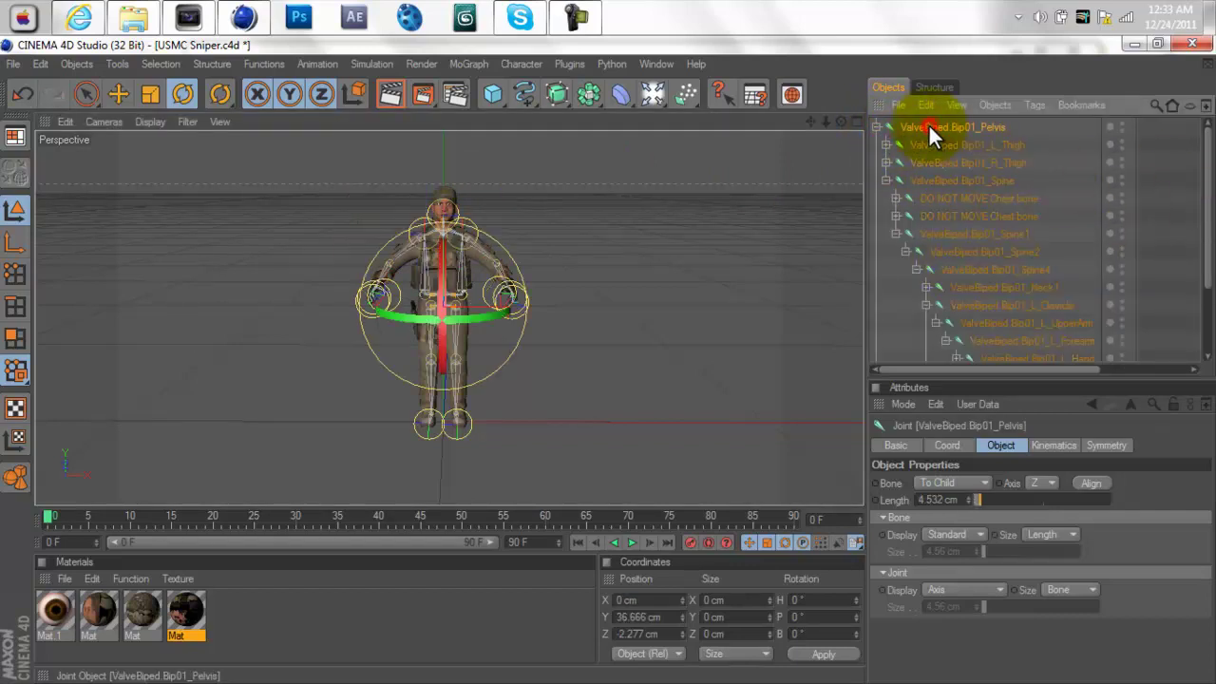
right_click(929, 124)
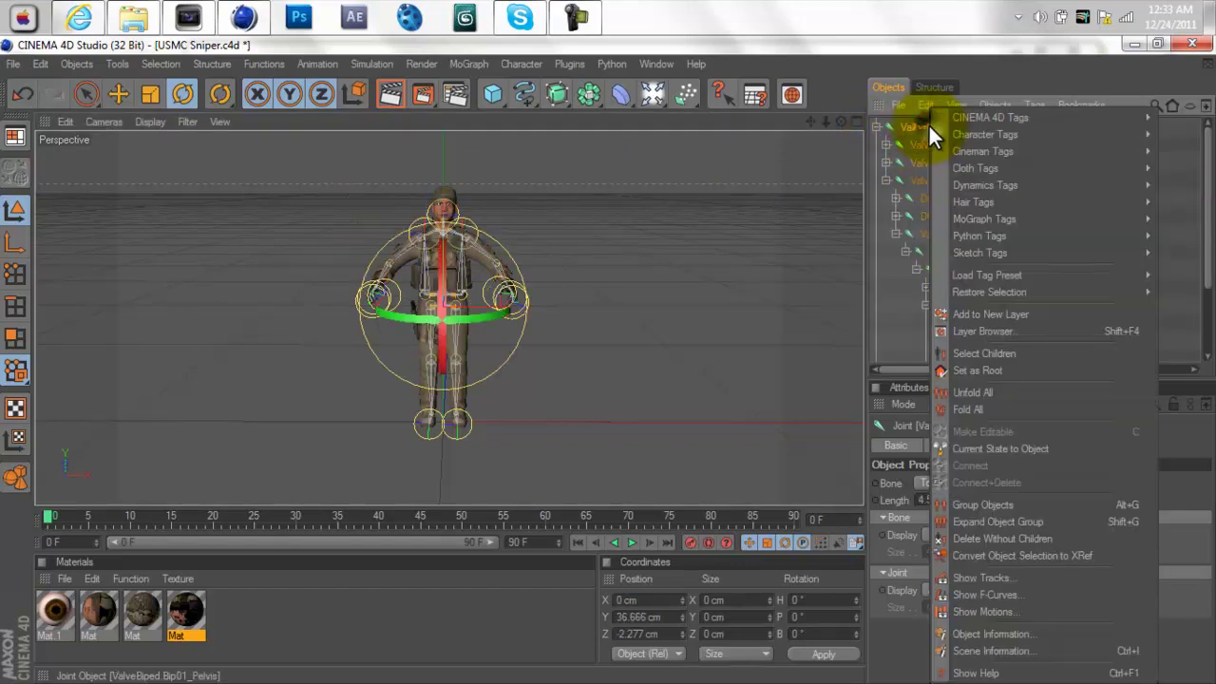
left_click(1004, 355)
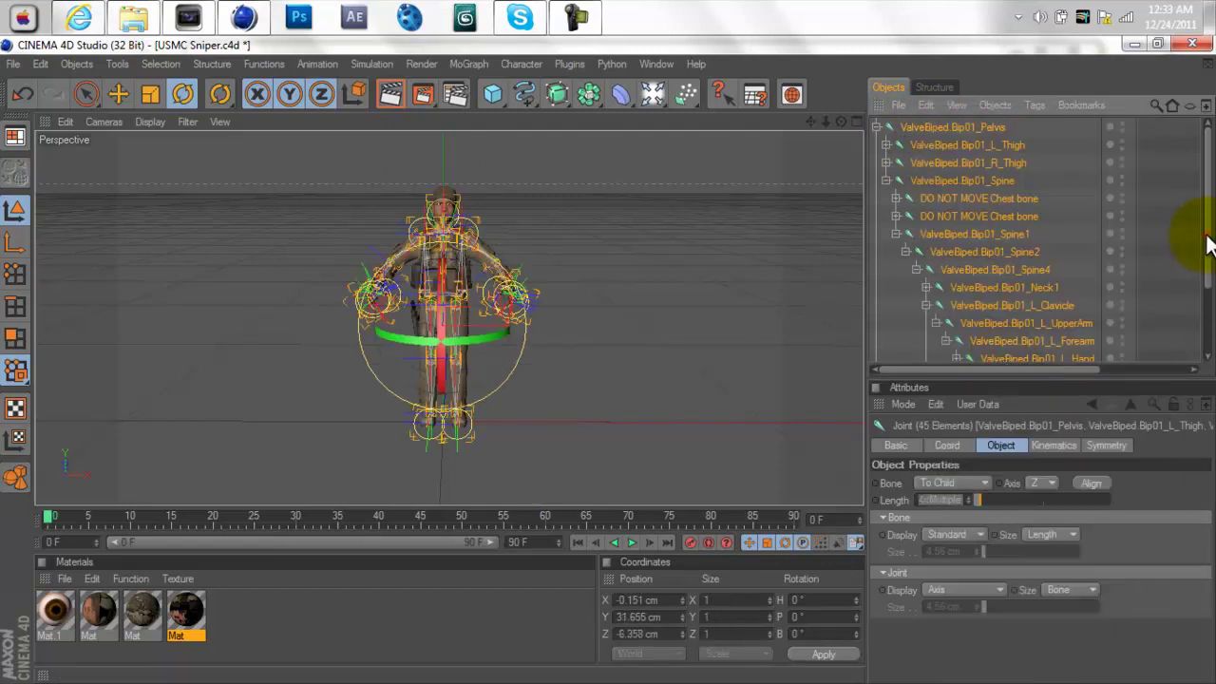
- Select the USMC Sniper mesh and bind it to the skeleton joints with the character commands
left_click_drag(1203, 239, 1203, 301)
left_click(913, 351)
right_click(914, 350)
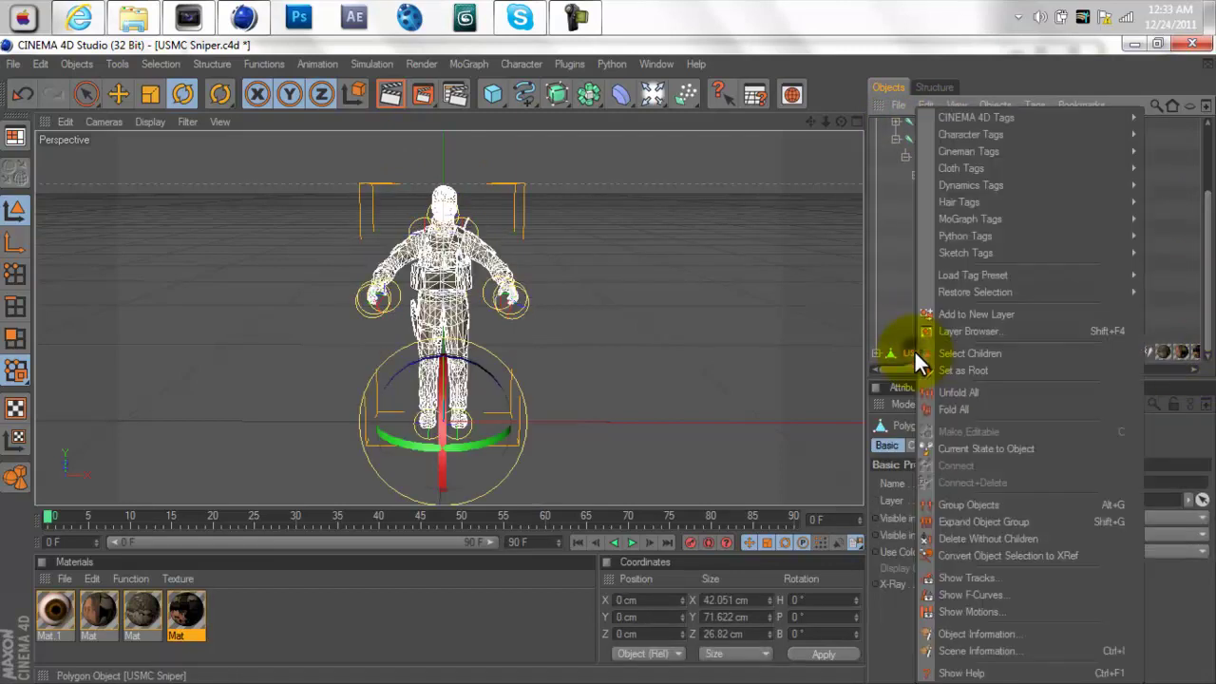
left_click(528, 65)
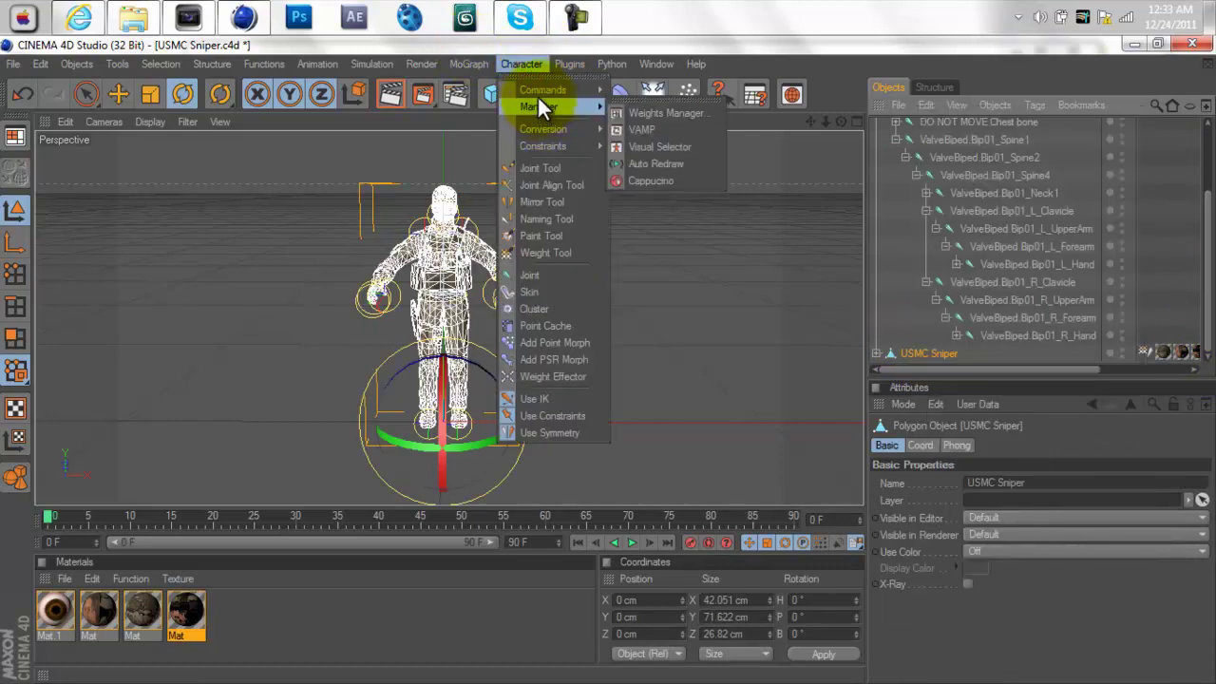
mouse_move(537, 88)
left_click(662, 112)
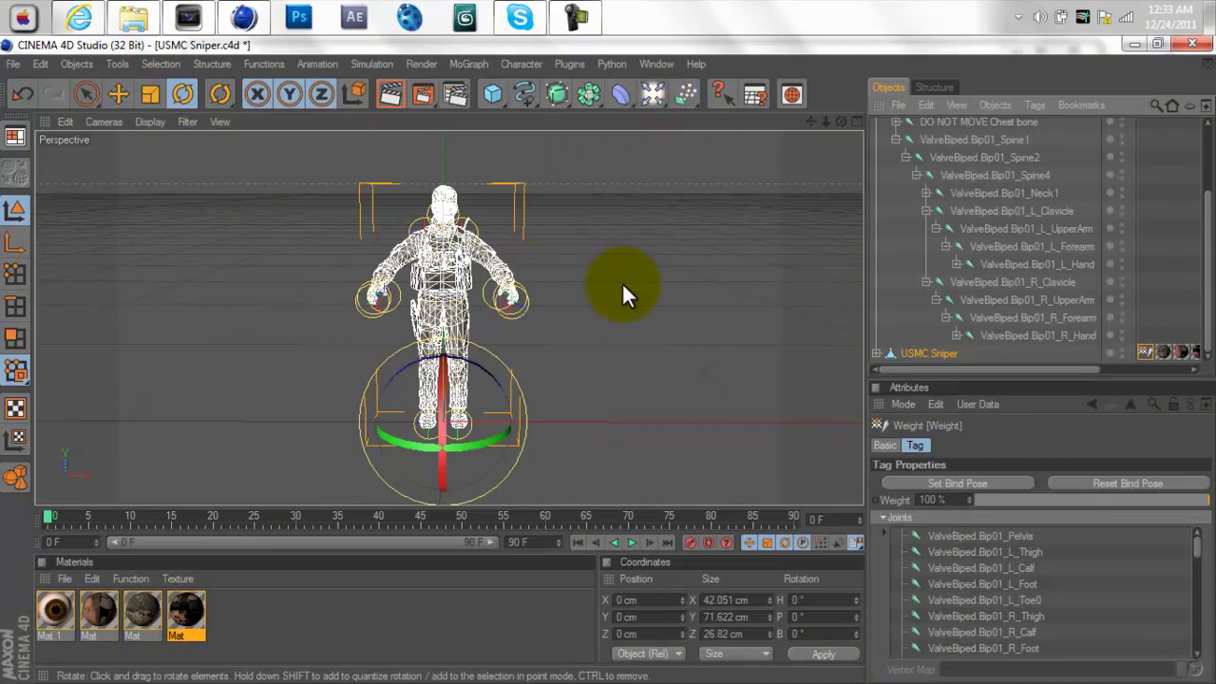
- Try raising the soldier's right arm by rotating the R_UpperArm joint and the R_Forearm joint
left_click(1015, 296)
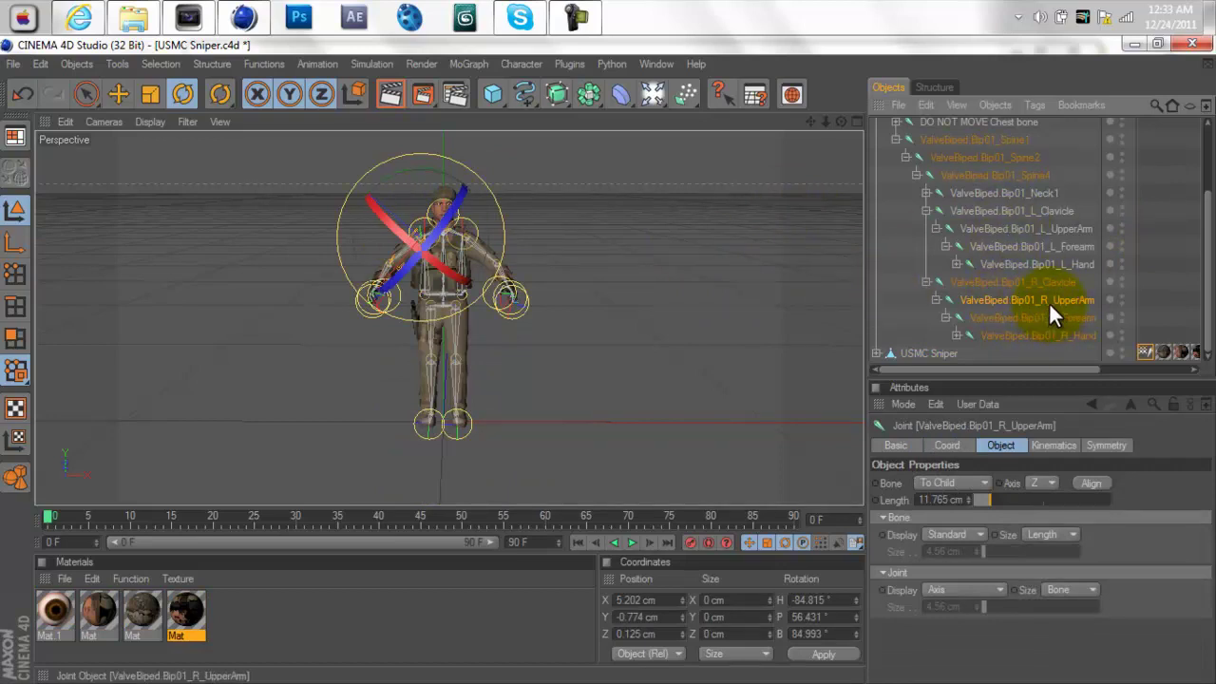
mouse_move(377, 210)
left_mouse_down()
mouse_move(405, 198)
mouse_move(450, 227)
mouse_move(467, 217)
mouse_move(424, 230)
left_mouse_up()
left_click_drag(407, 170, 455, 176)
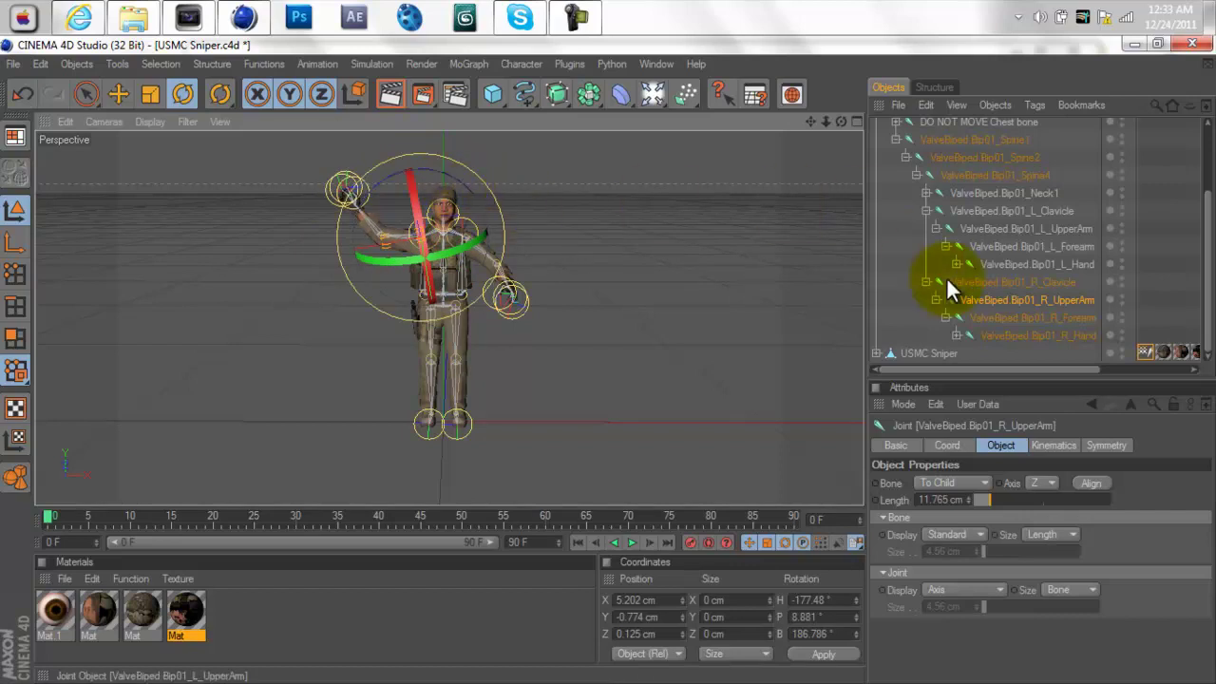
left_click(1077, 319)
left_click_drag(437, 182, 487, 228)
- Undo the rotations of the right upper arm and forearm joints
key("ctrl+z")
key("ctrl+z")
key("ctrl+z")
key("ctrl+z")
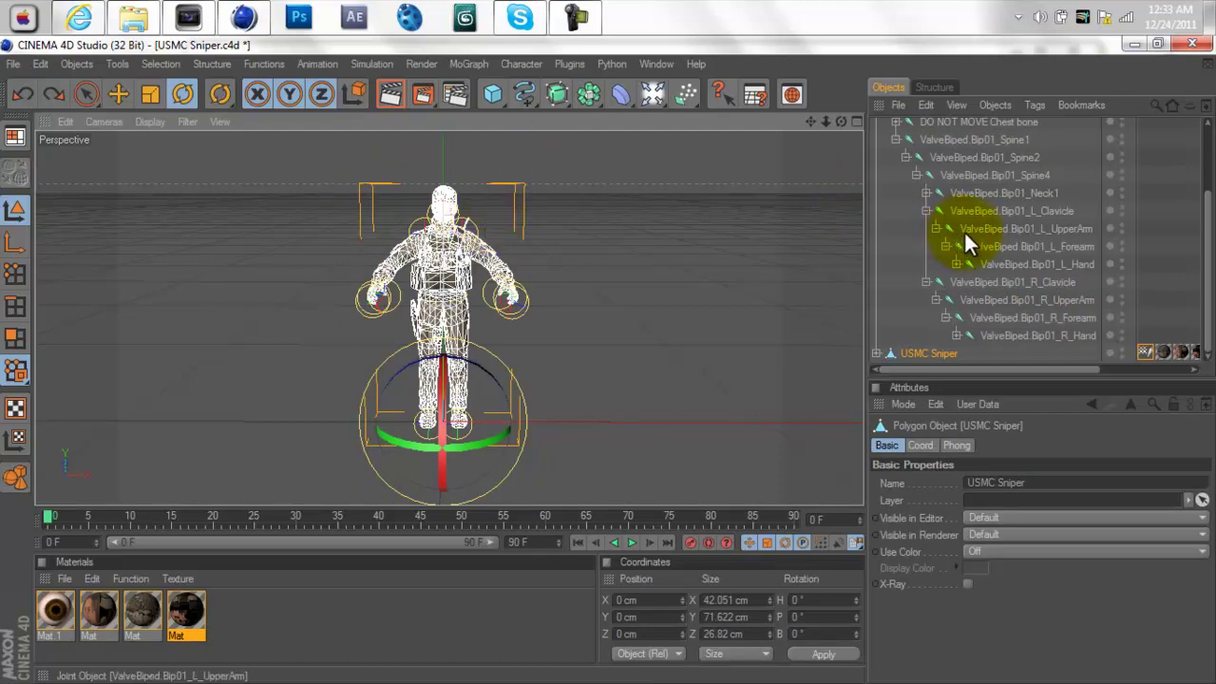
- Raise the soldier's right arm at frame 10 by rotating the R_UpperArm joint to about 1°, 177°, 12° with automatic keyframing on
left_click(1012, 332)
left_click(1001, 301)
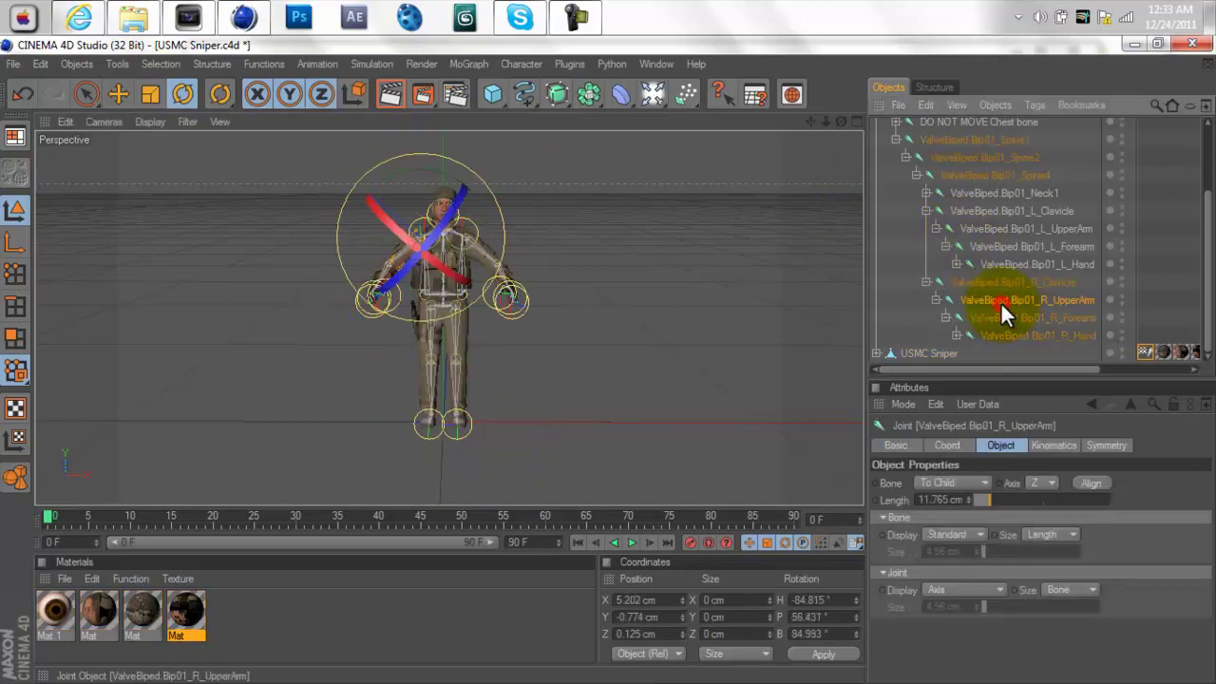
left_click(88, 518)
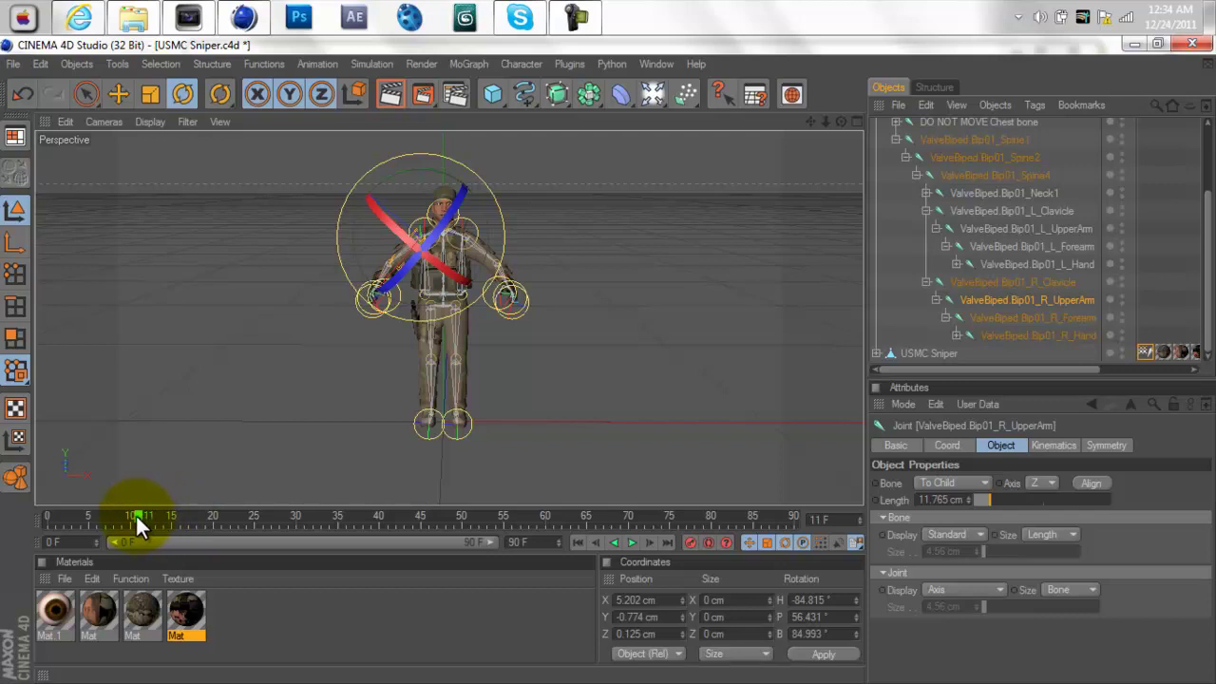
key("f")
left_click(708, 541)
left_click_drag(423, 211, 485, 189)
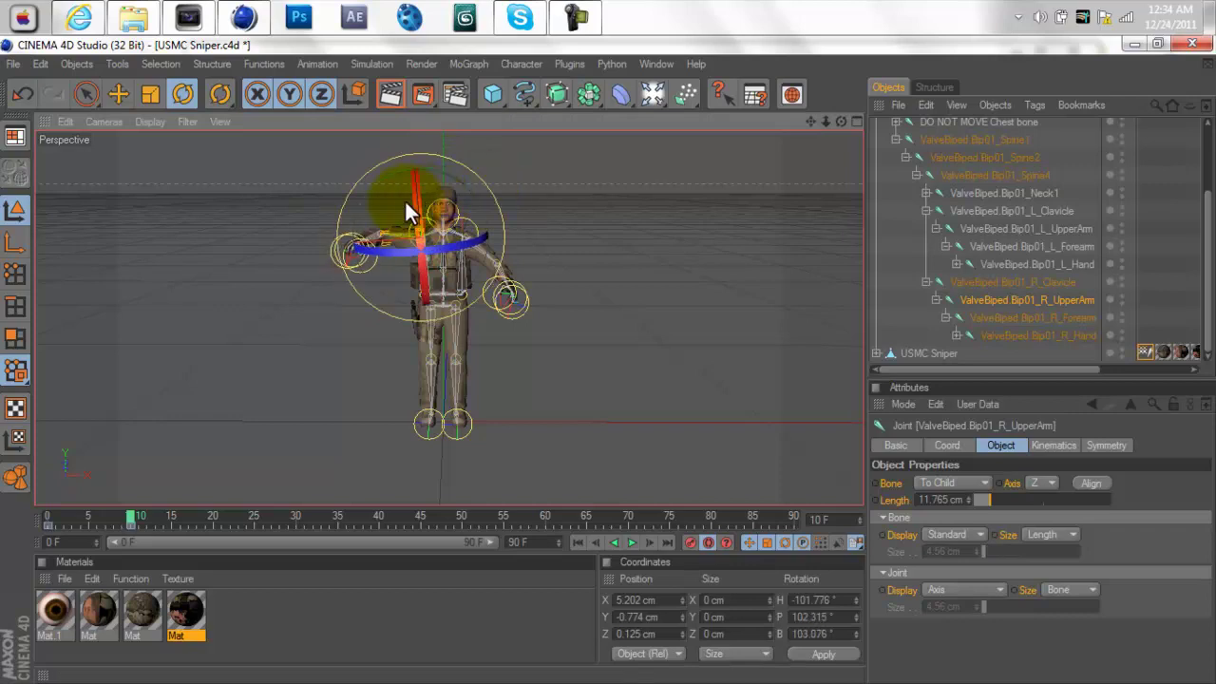
left_click_drag(422, 216, 421, 177)
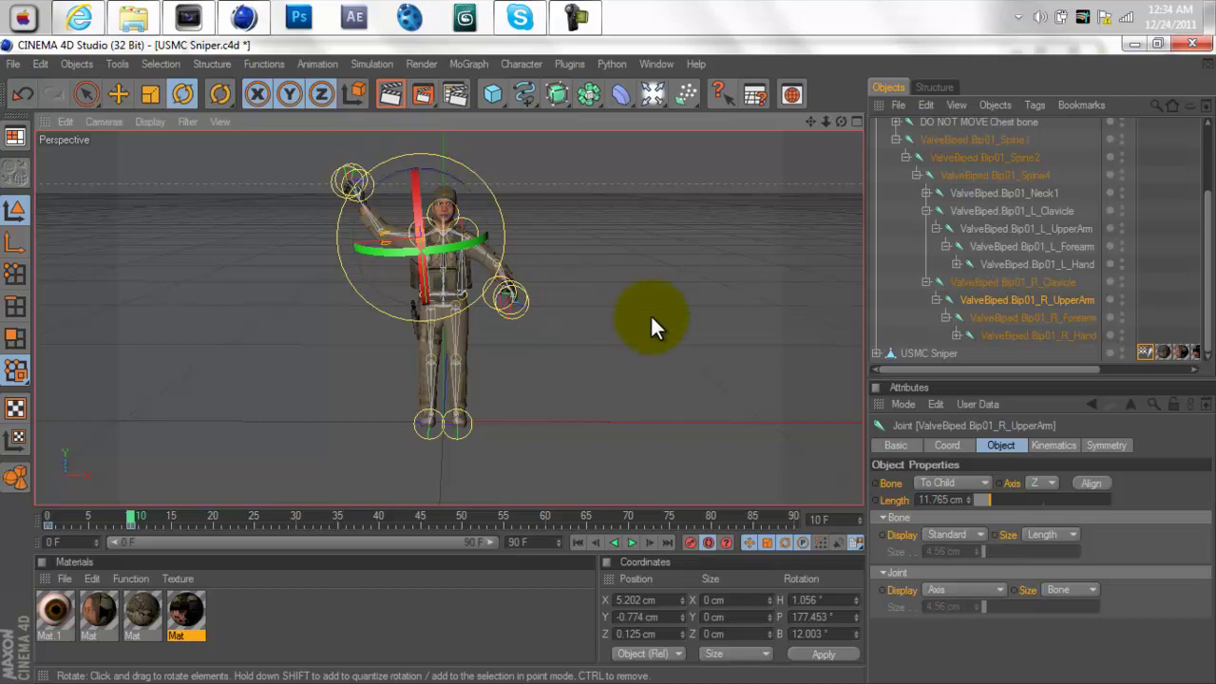
- Rotate the R_Forearm joint at frame 10 to a bank of about 35° and stop automatic keyframing
left_click(1066, 319)
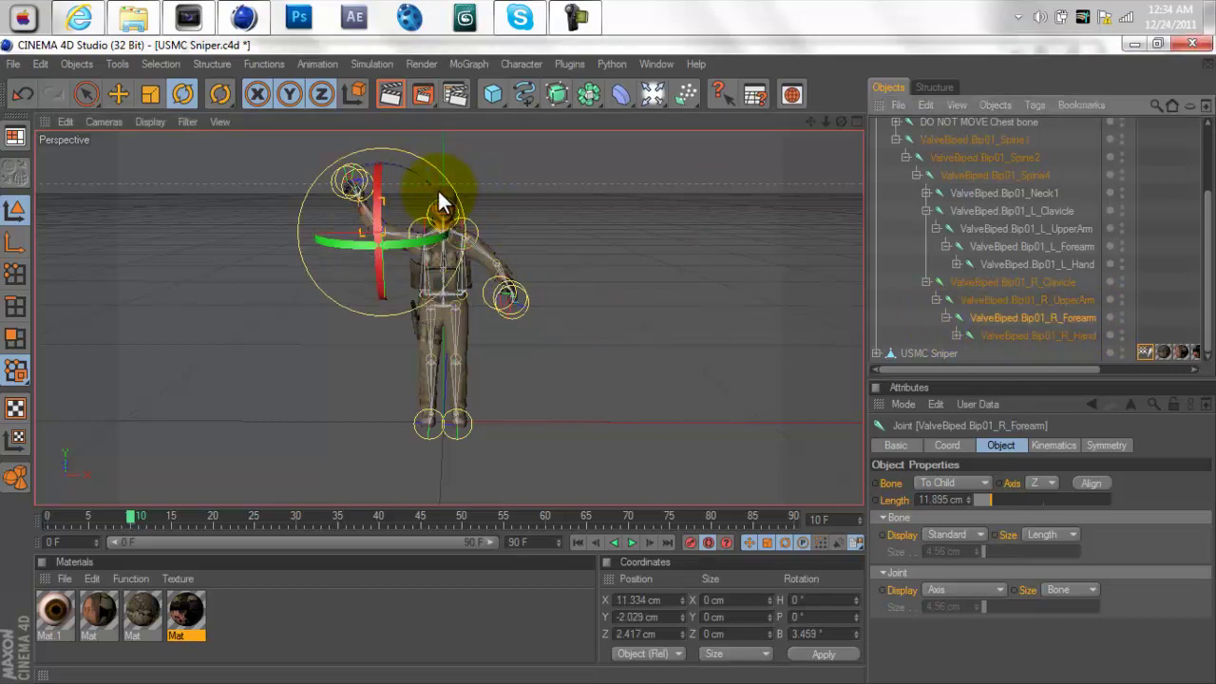
left_click_drag(433, 186, 474, 232)
left_click(702, 545)
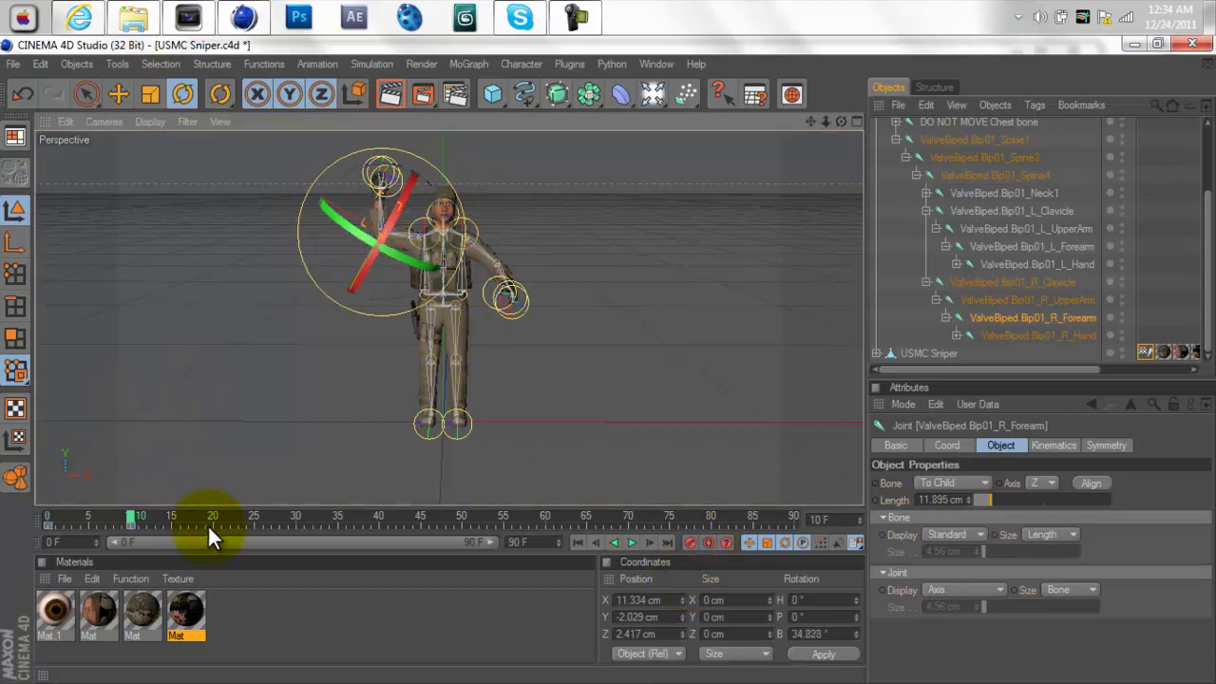
- Keyframe the right forearm swung toward the head at frame 15, bank about 77°, and swung back outward at frame 25
left_click(172, 518)
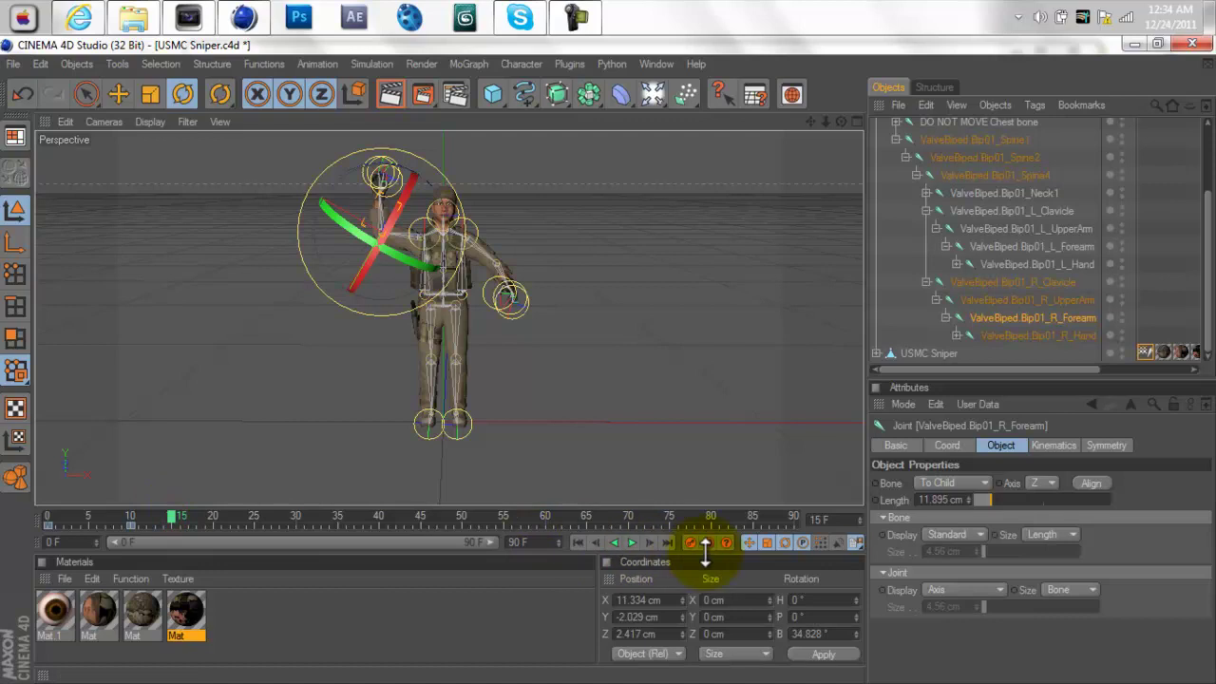
left_click_drag(380, 184, 532, 407)
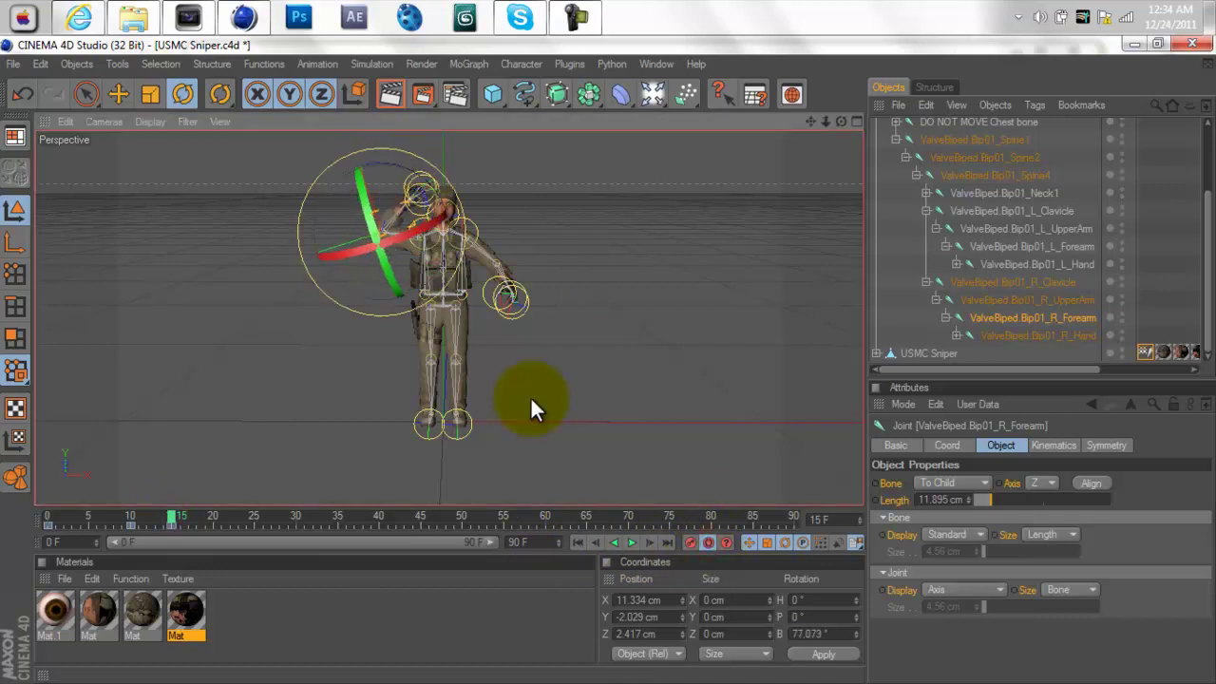
left_click(710, 541)
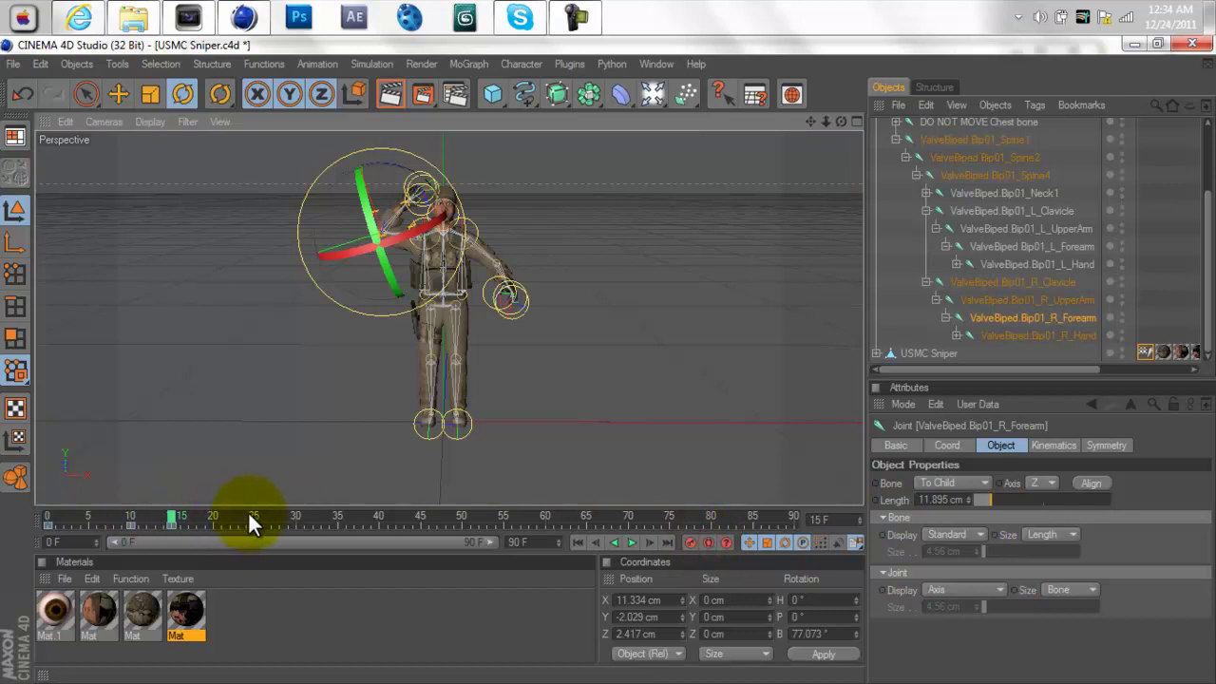
left_click(252, 520)
left_click(708, 542)
left_click_drag(370, 179, 356, 262)
left_click(710, 540)
- Keyframe the right forearm swung inward at frame 35, bank about 67°, and outward at frame 45, bank about -3°
left_click(339, 521)
left_click(708, 541)
left_click_drag(397, 193, 480, 216)
left_click(708, 540)
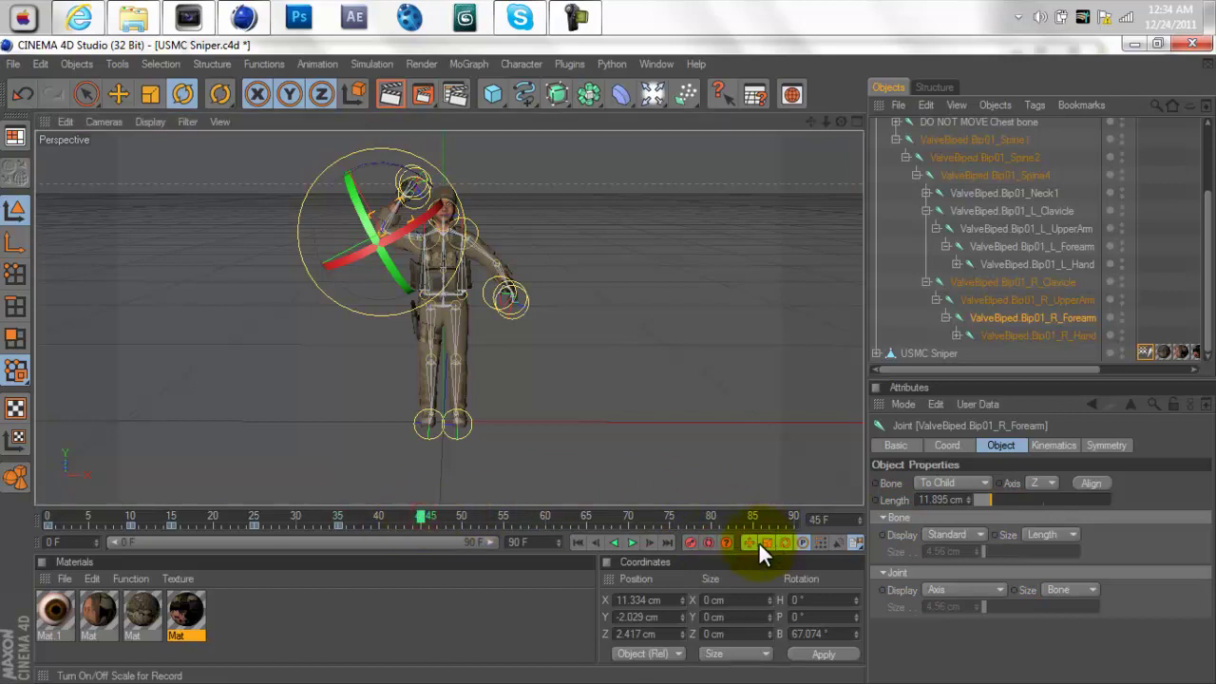
left_click_drag(412, 172, 287, 156)
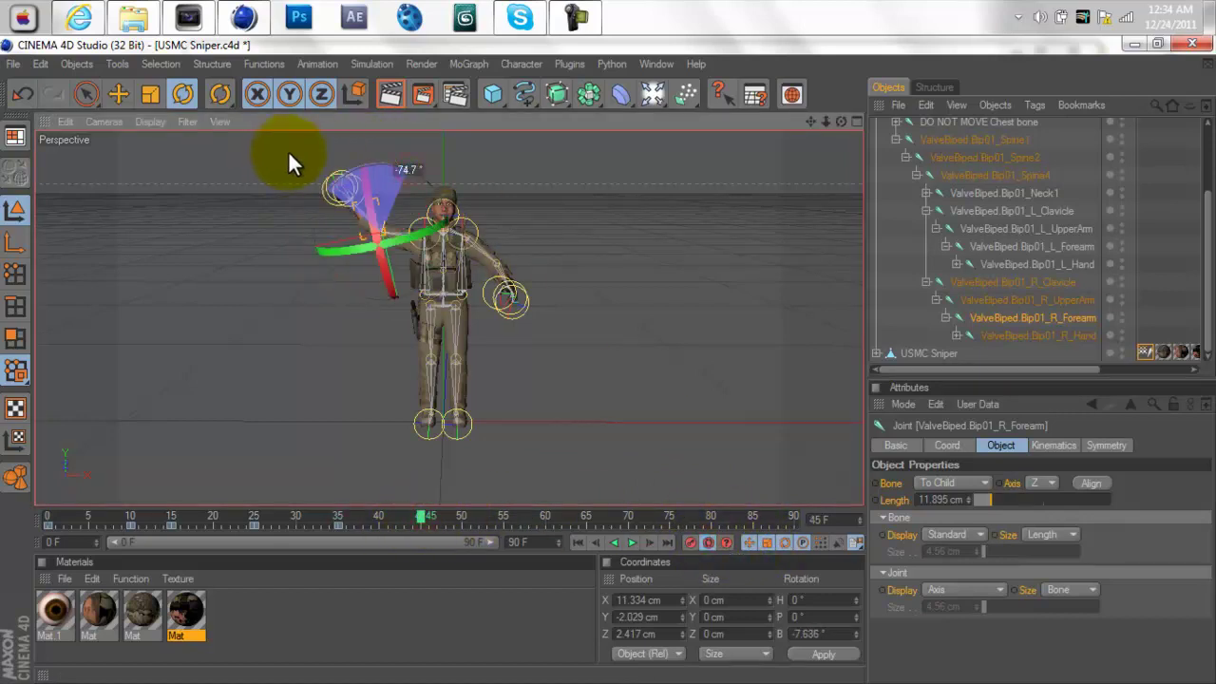
left_click(712, 542)
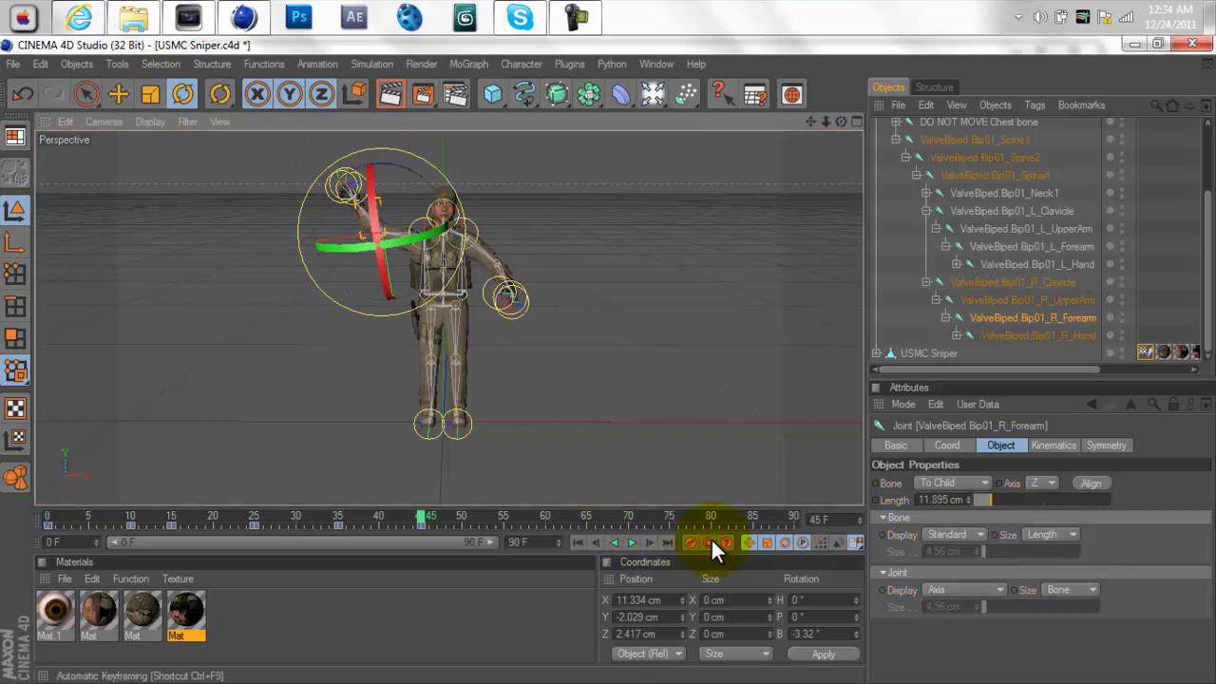
- Keyframe the right forearm swung inward at frame 55, bank about 66°, and outward at frame 65, bank about 4°
left_click(502, 518)
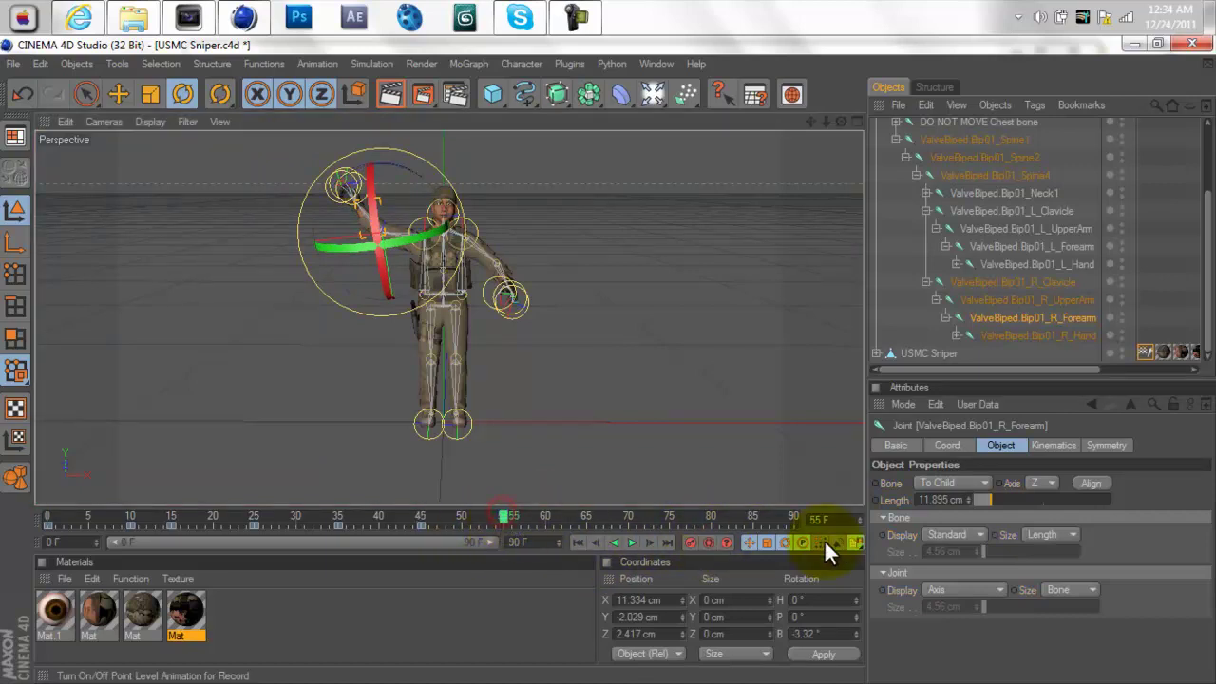
left_click(708, 542)
left_click_drag(372, 162, 489, 201)
left_click(706, 539)
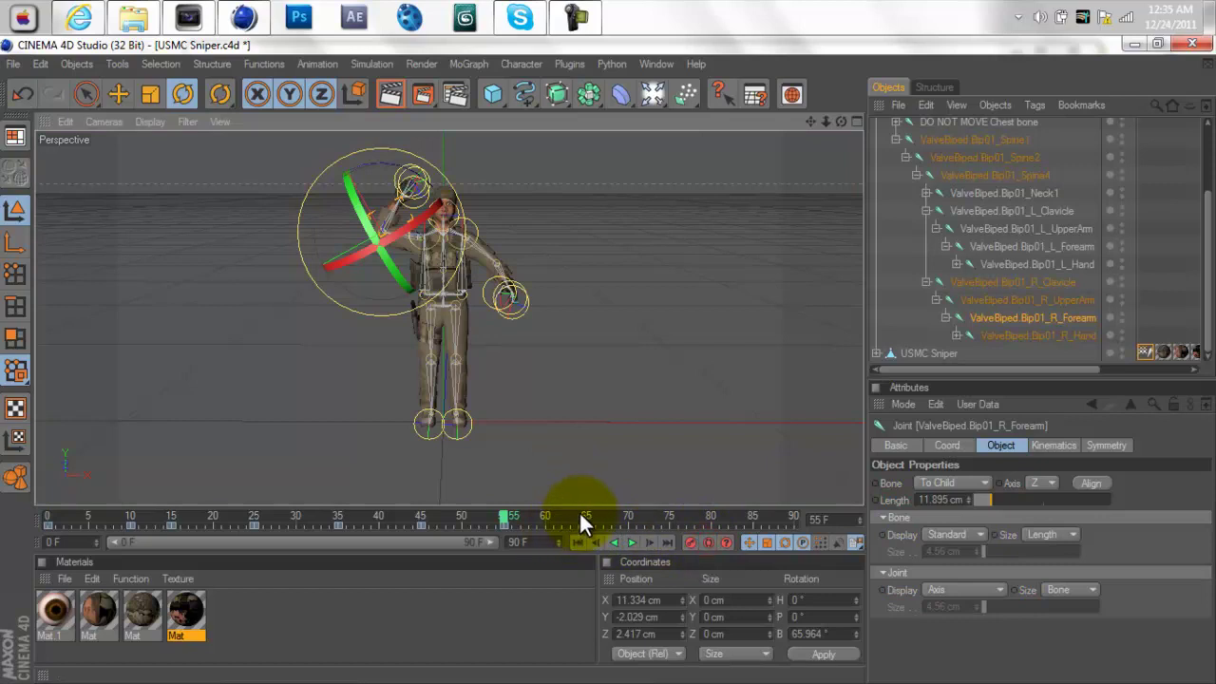
left_click(584, 520)
left_click(708, 542)
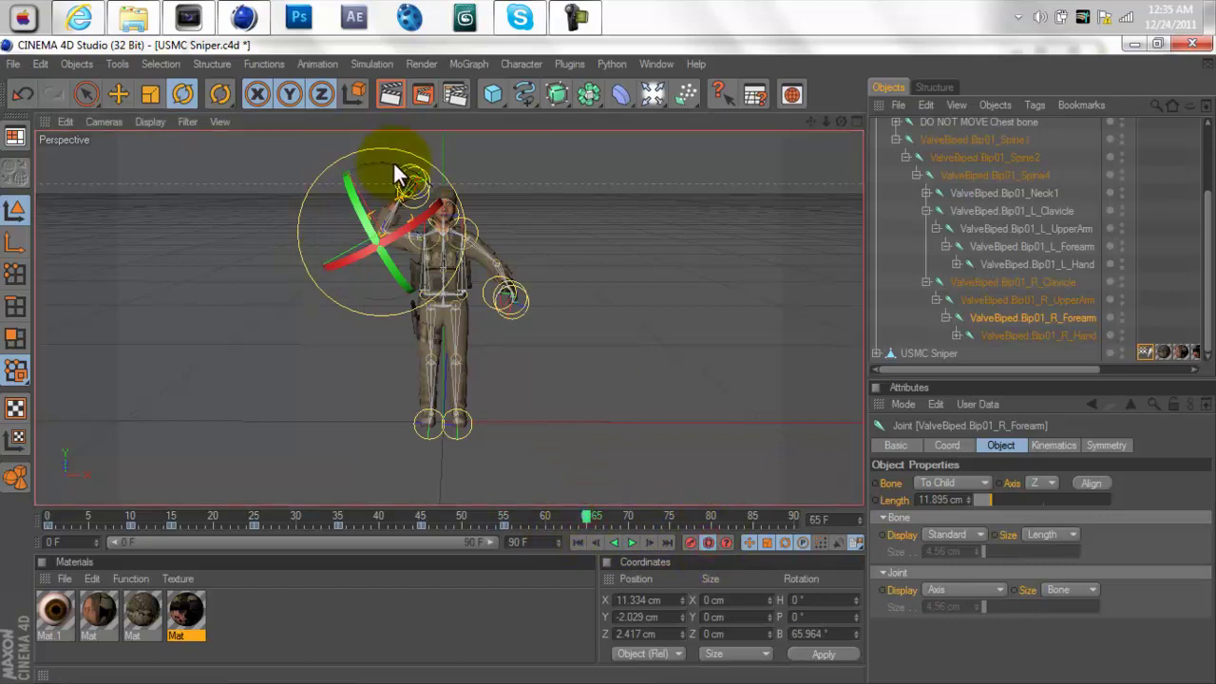
left_click_drag(399, 176, 263, 143)
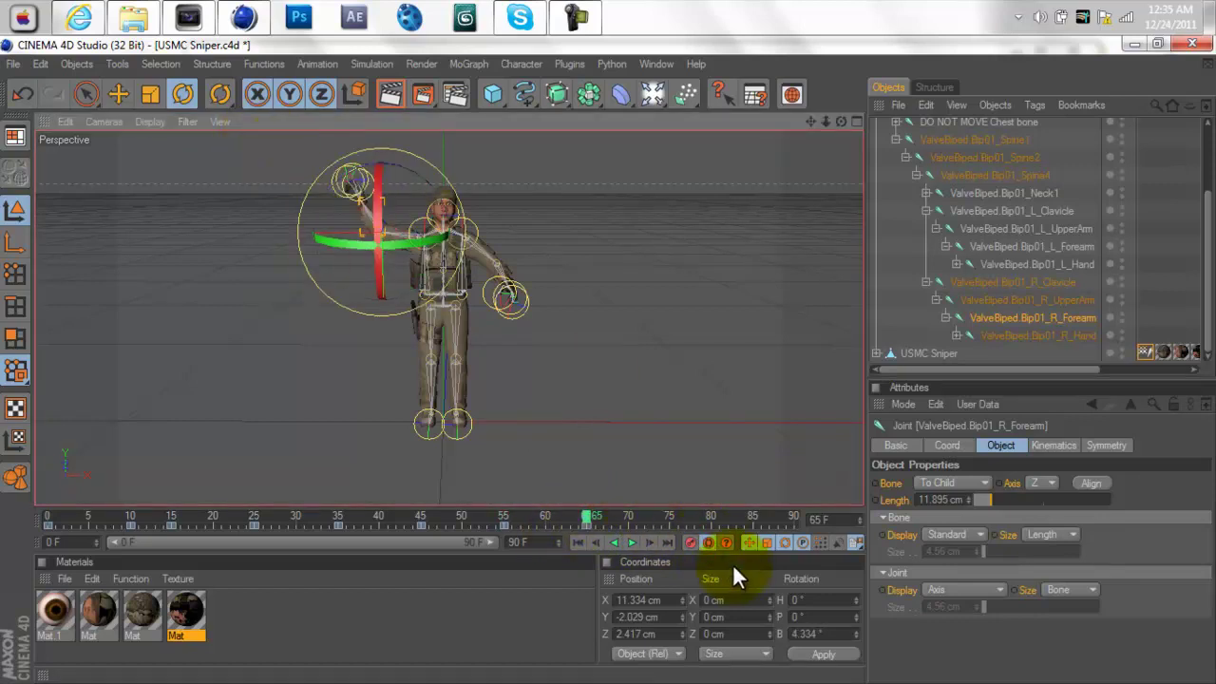
- Keyframe the right forearm swung inward at frame 75, bank about 69°, and upright at frame 85, bank about 35°
left_click(669, 513)
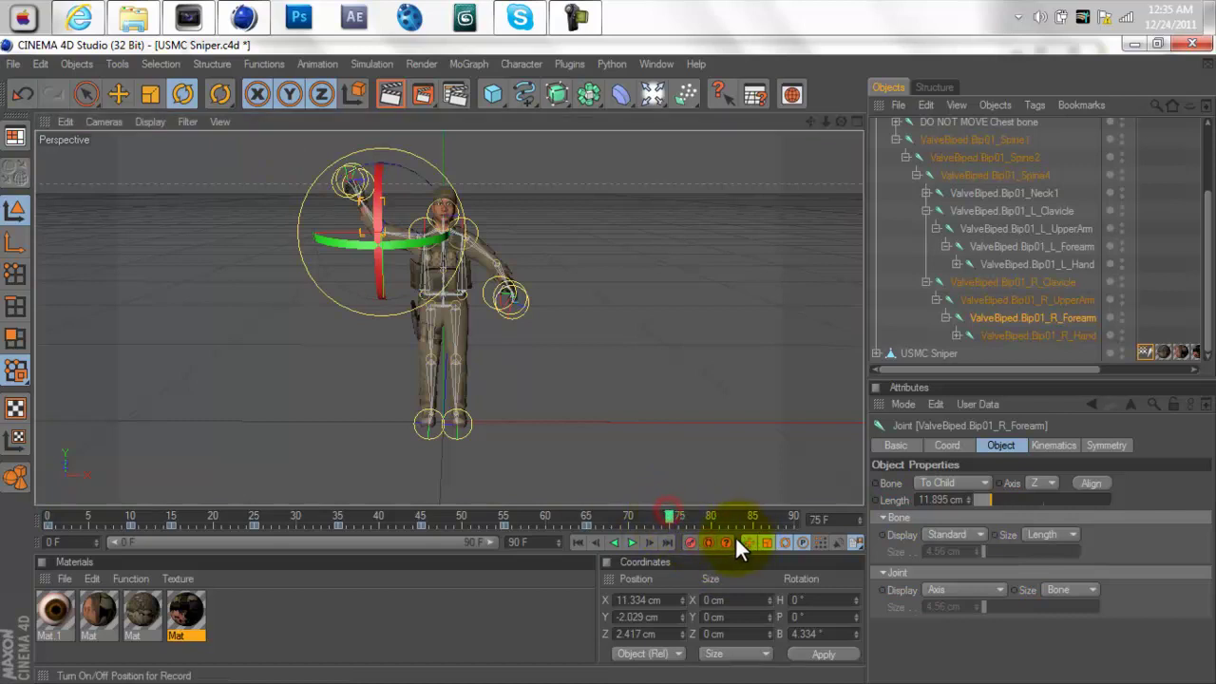
left_click(707, 542)
left_click_drag(408, 166, 526, 231)
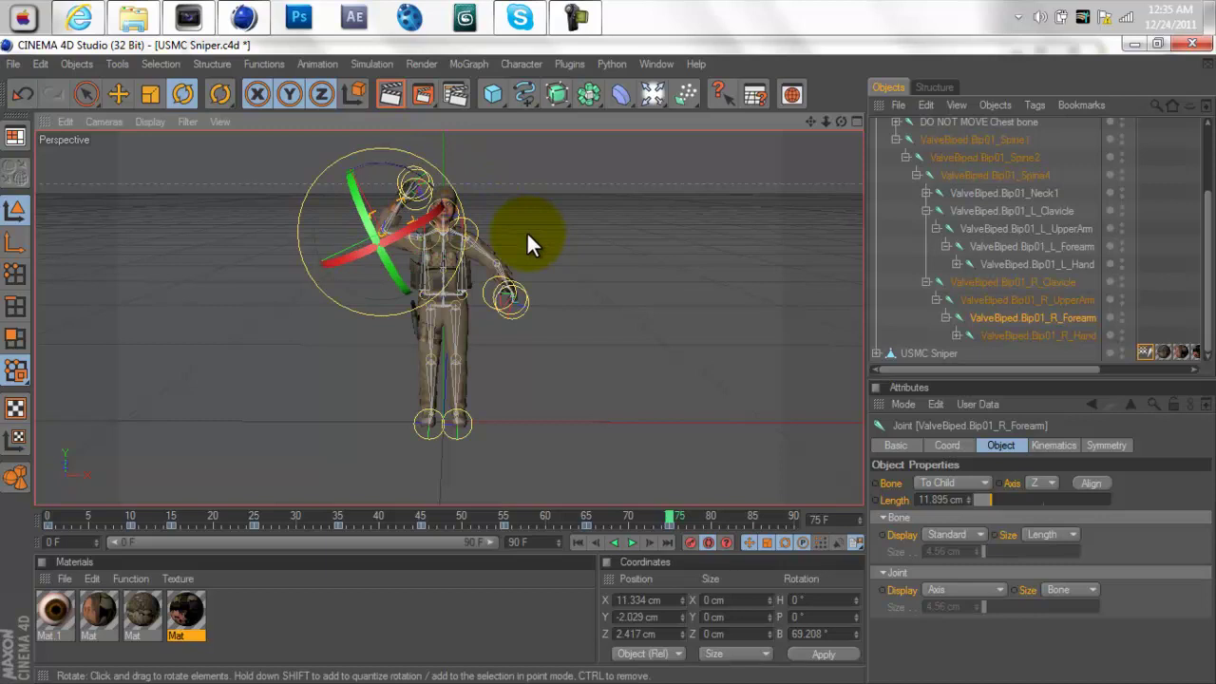
left_click(751, 520)
left_click(708, 543)
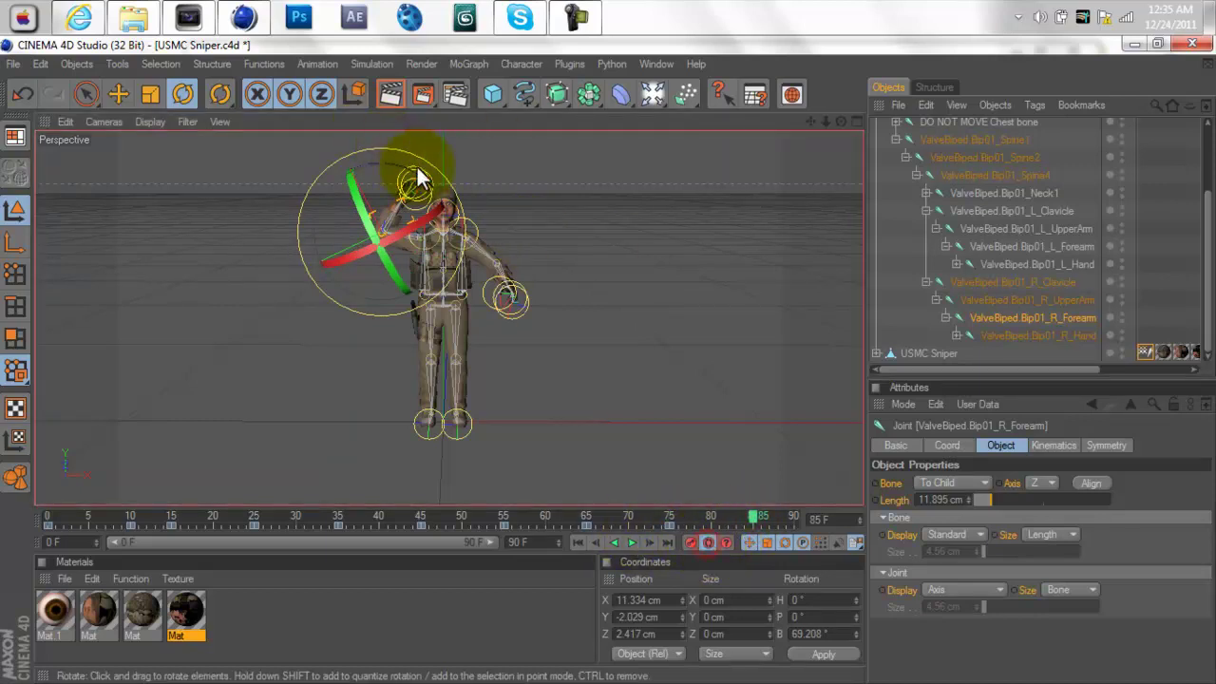
left_click_drag(430, 171, 378, 178)
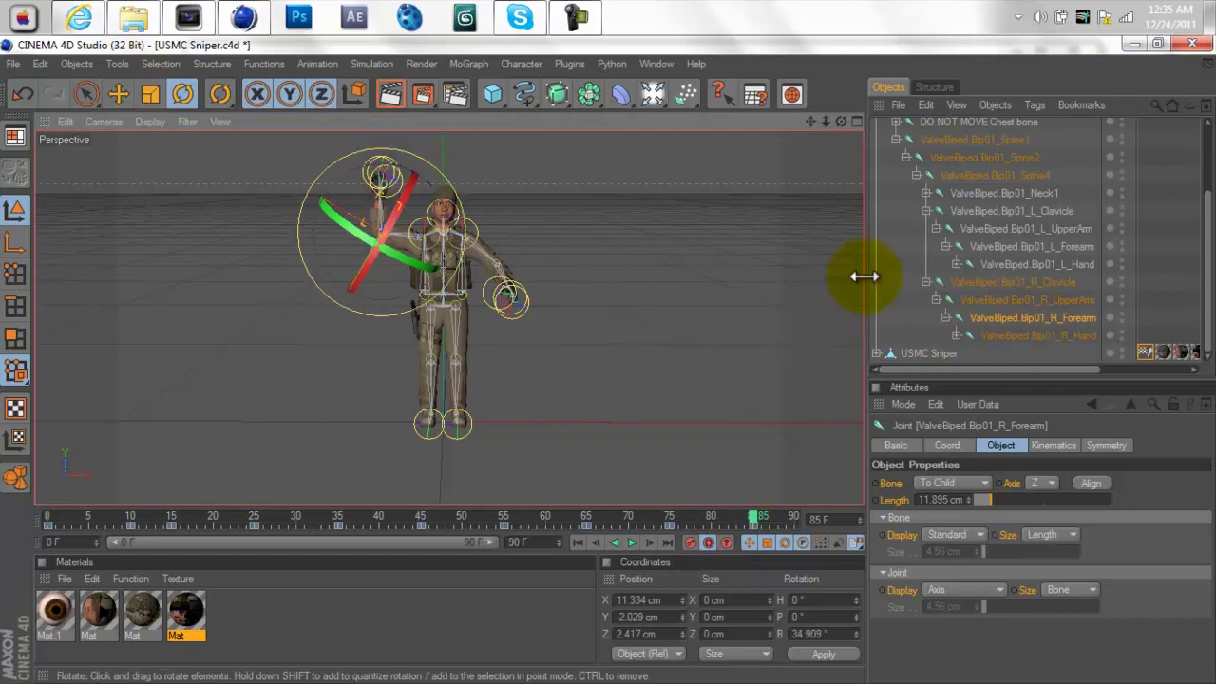
- Try lowering the right arm at frame 85 by rotating the R_UpperArm joint down and turning the R_Forearm joint outward
left_click(1028, 299)
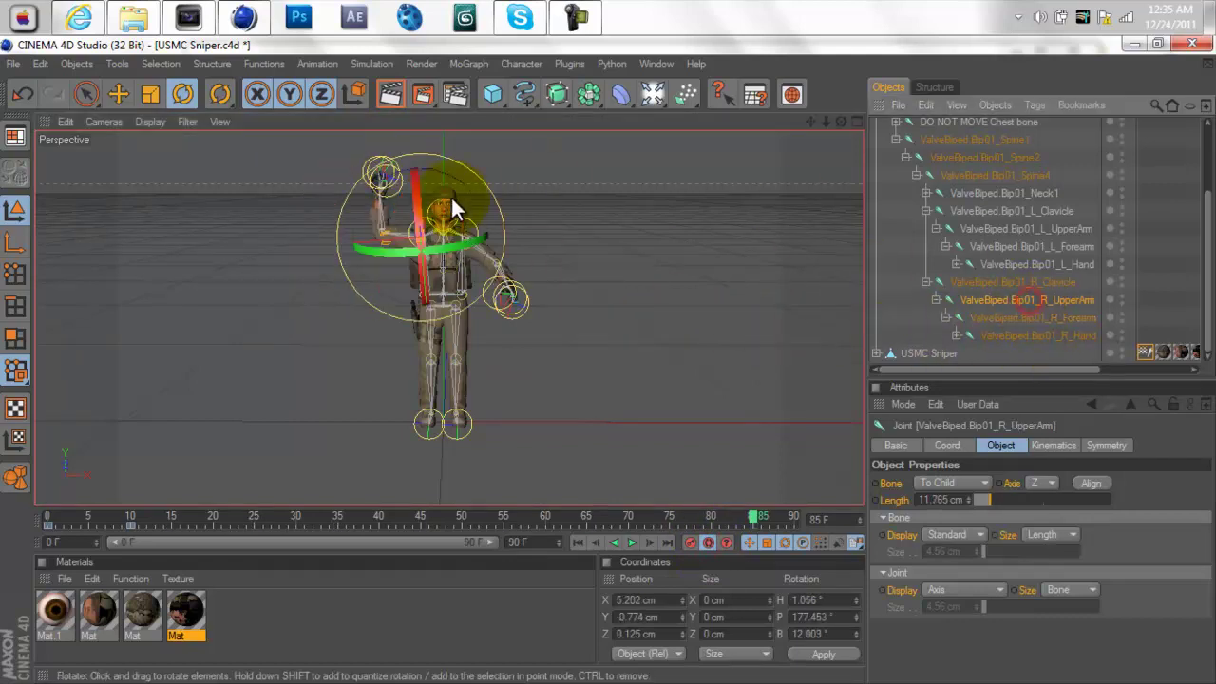
left_click_drag(449, 198, 410, 220)
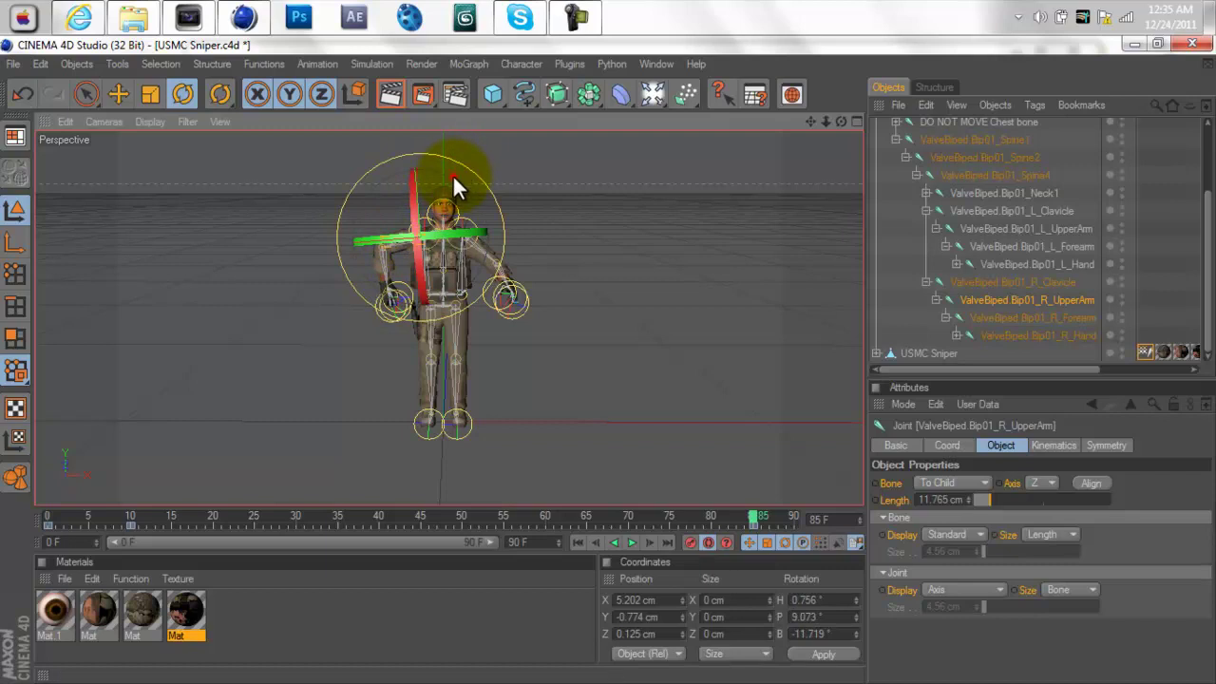
mouse_move(454, 179)
left_mouse_down()
mouse_move(478, 191)
mouse_move(463, 179)
left_mouse_up()
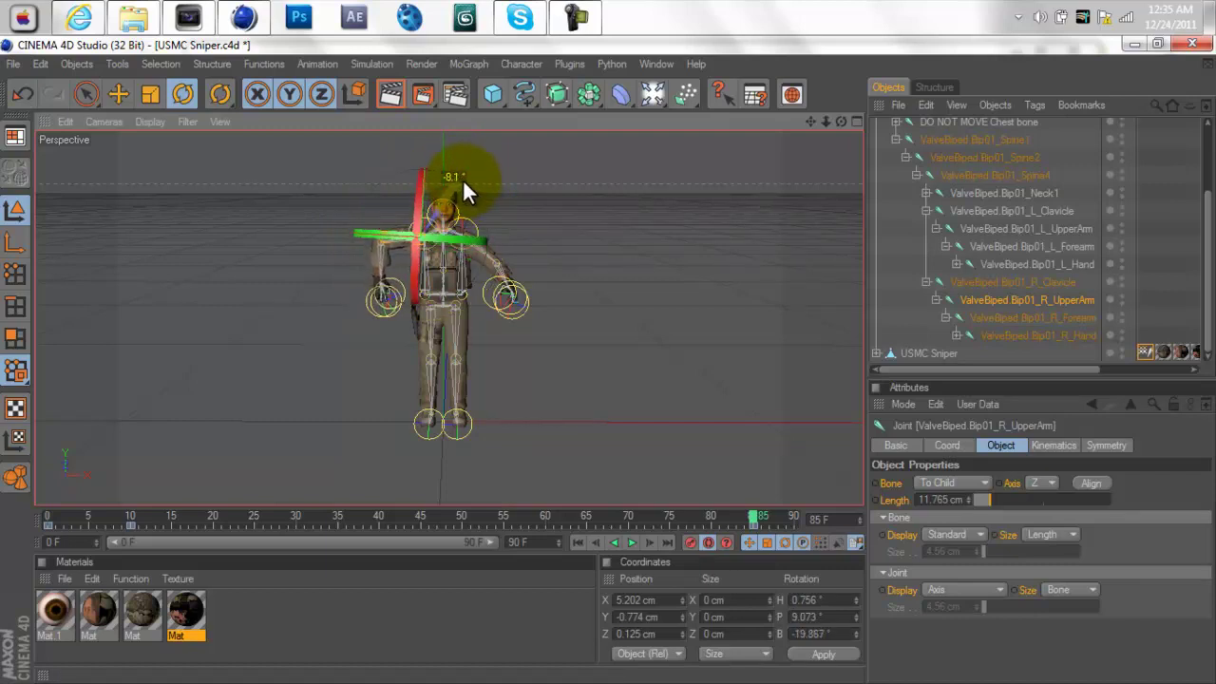
left_click(1045, 319)
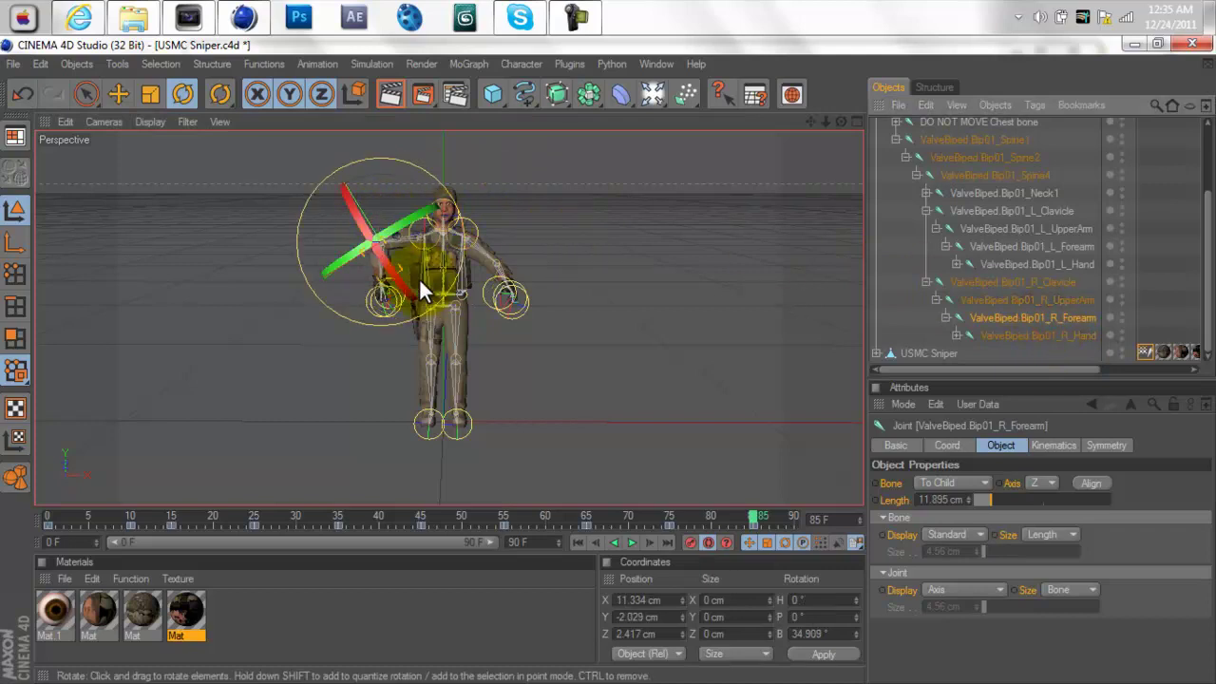
left_click_drag(421, 287, 381, 311)
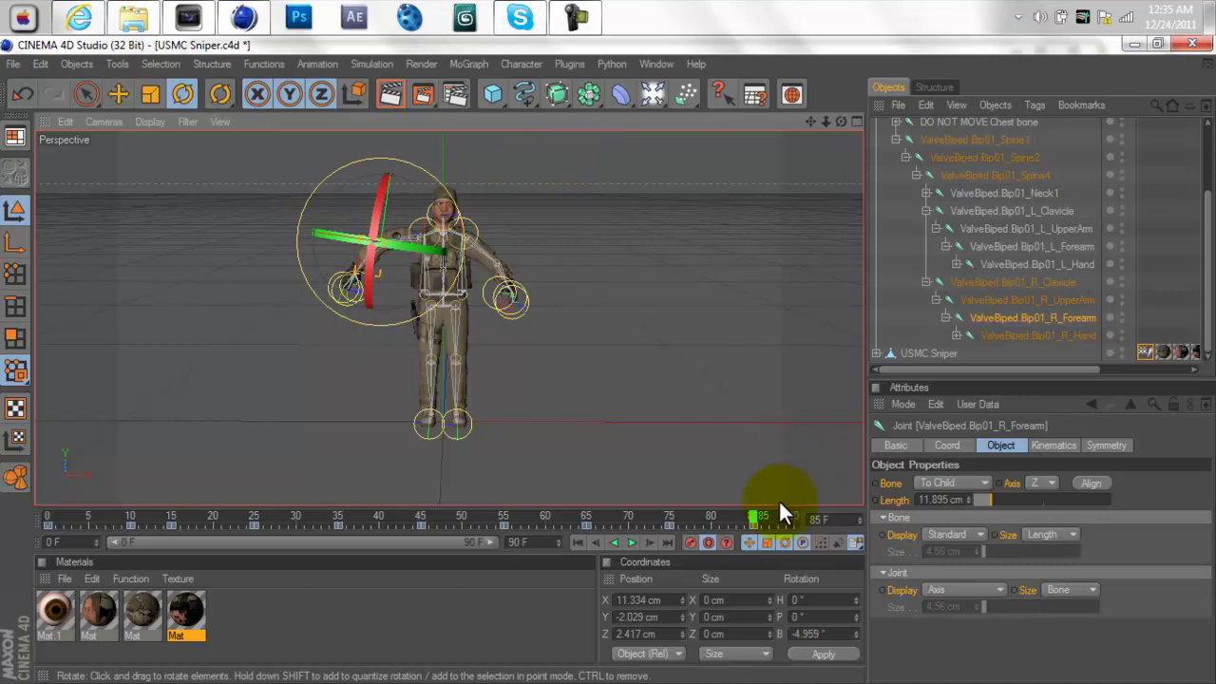
left_click(708, 542)
- Play back the animation and undo the lowering of the right upper arm and forearm at frame 85
left_click(637, 542)
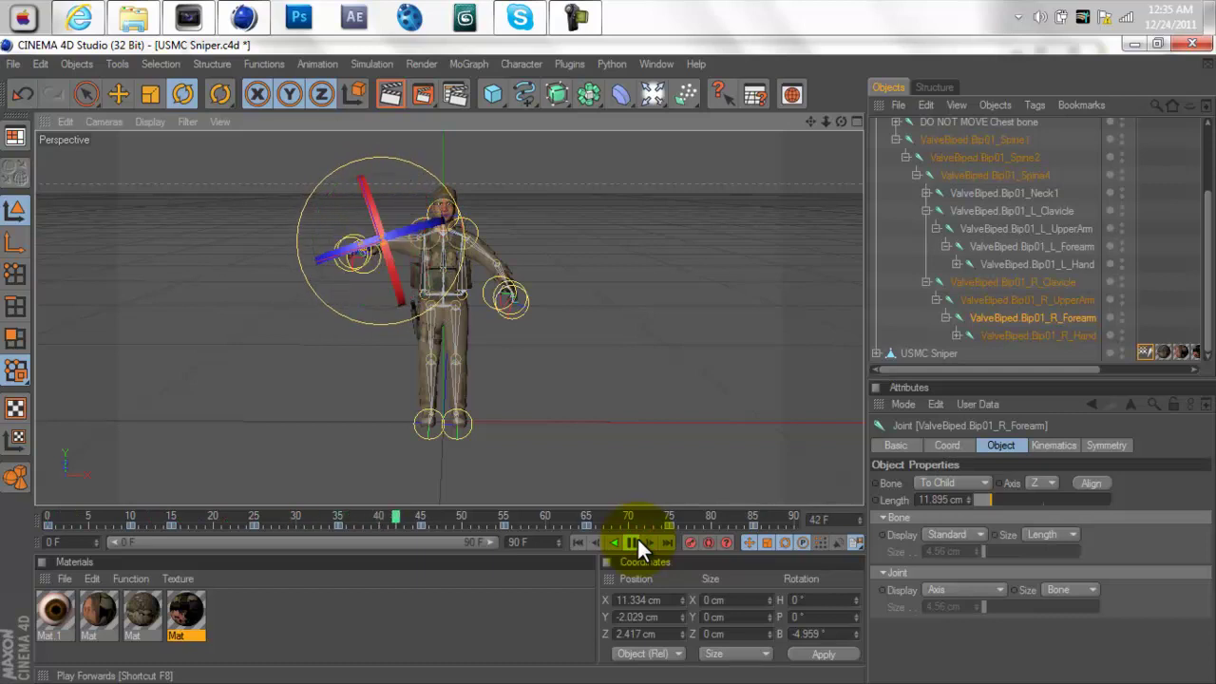
left_click(636, 540)
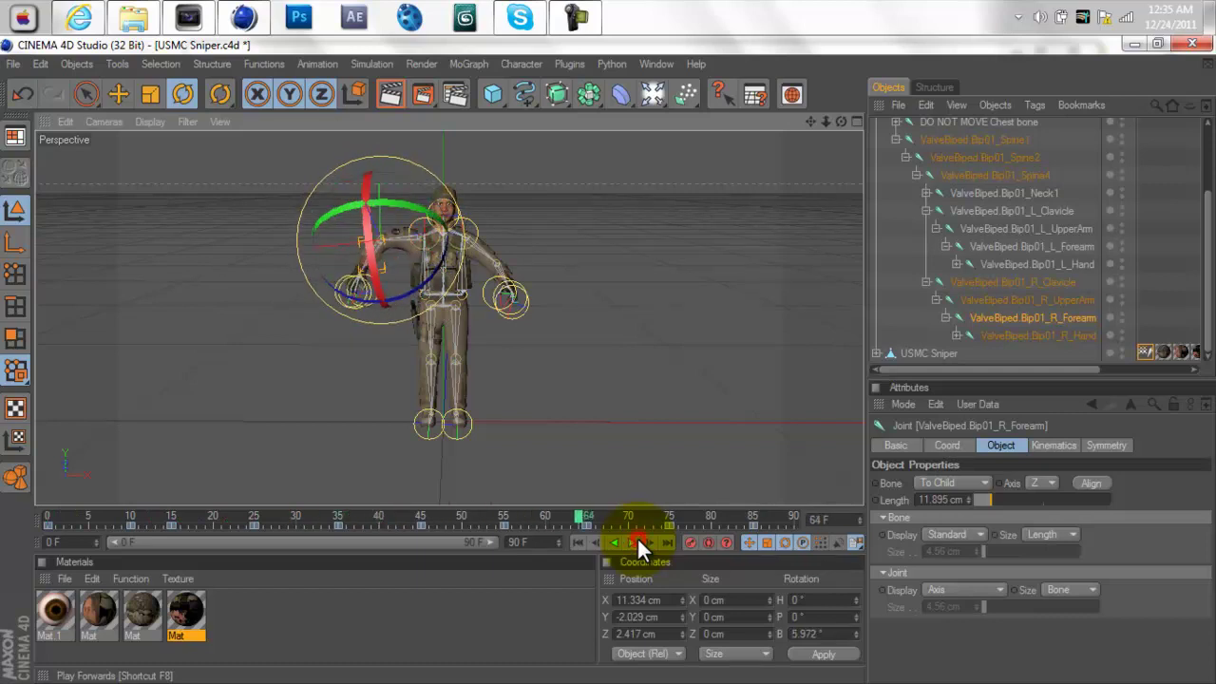
key("Up")
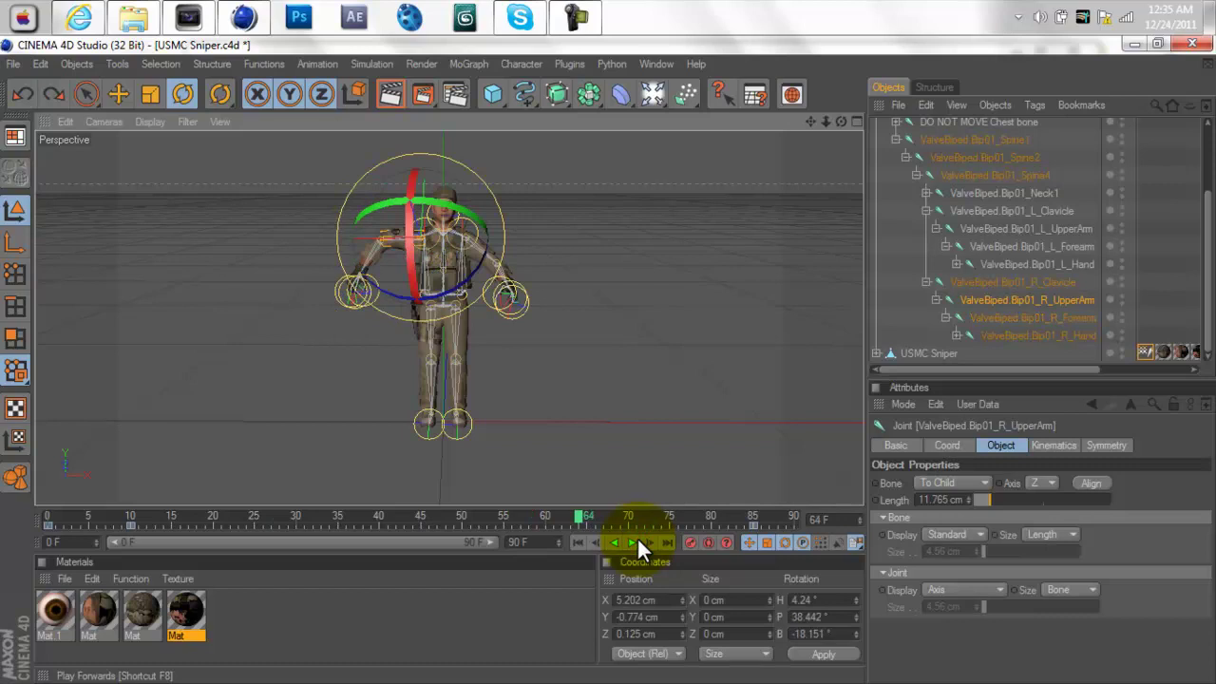
key("Down")
- Play back the arm-waving animation and briefly check the USMC model folder in the file explorer
left_click(637, 543)
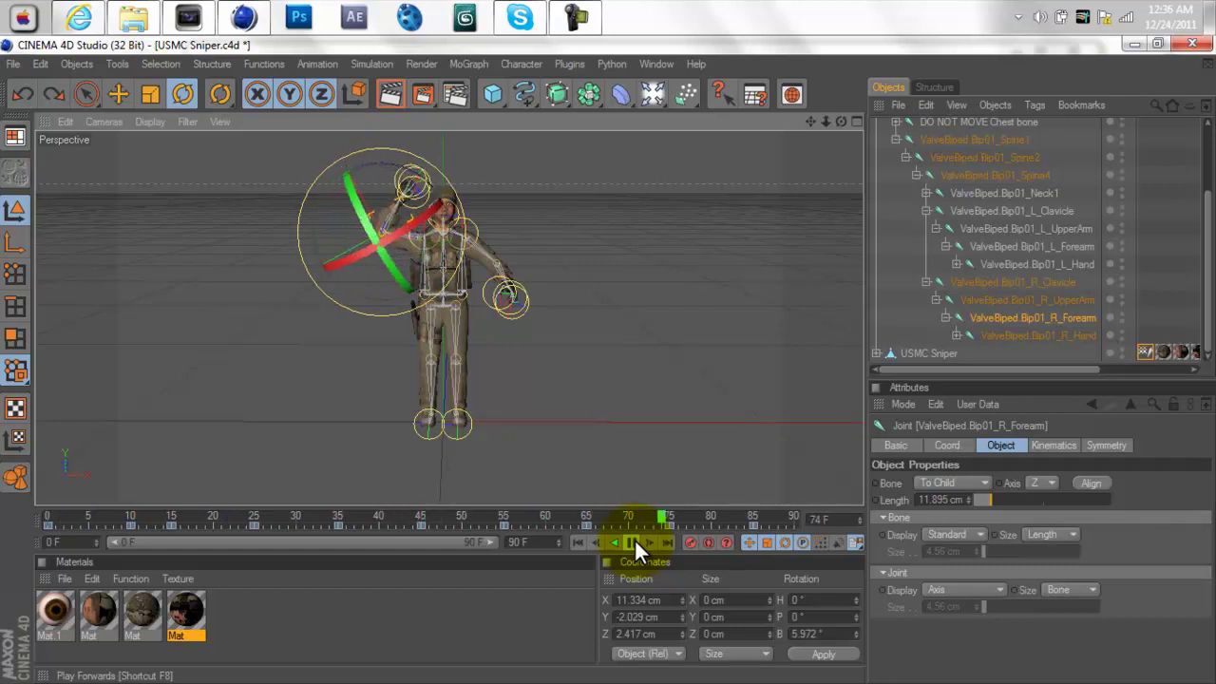
left_click(634, 538)
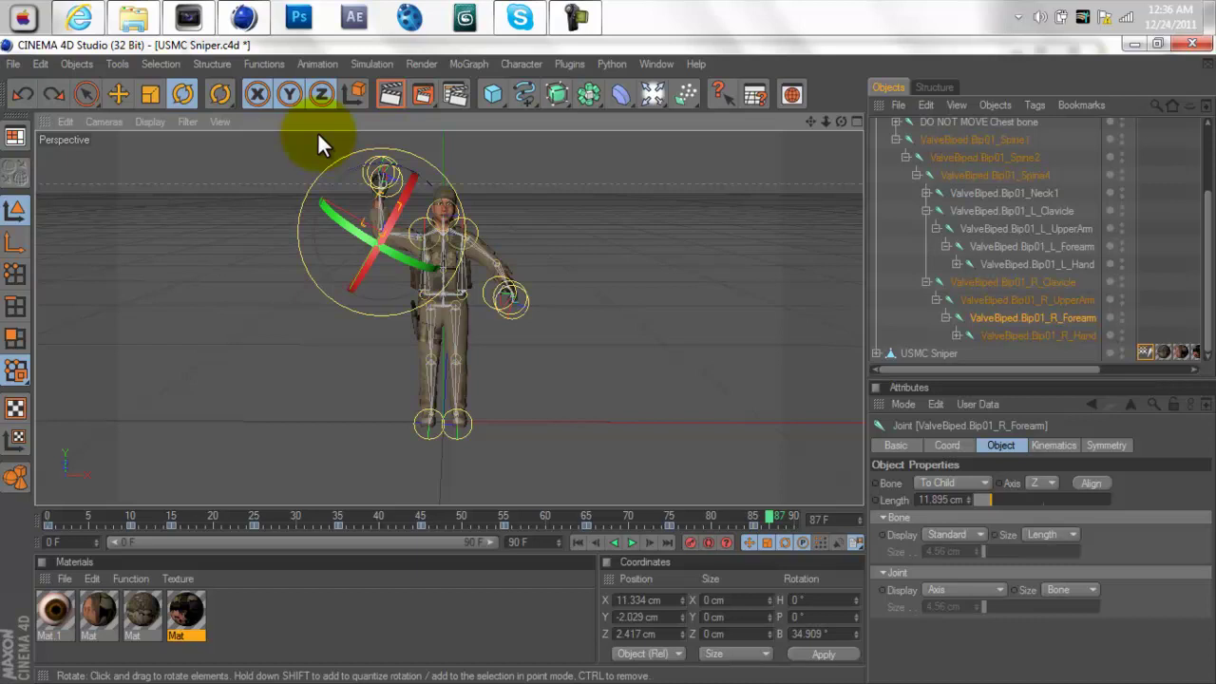
left_click(132, 17)
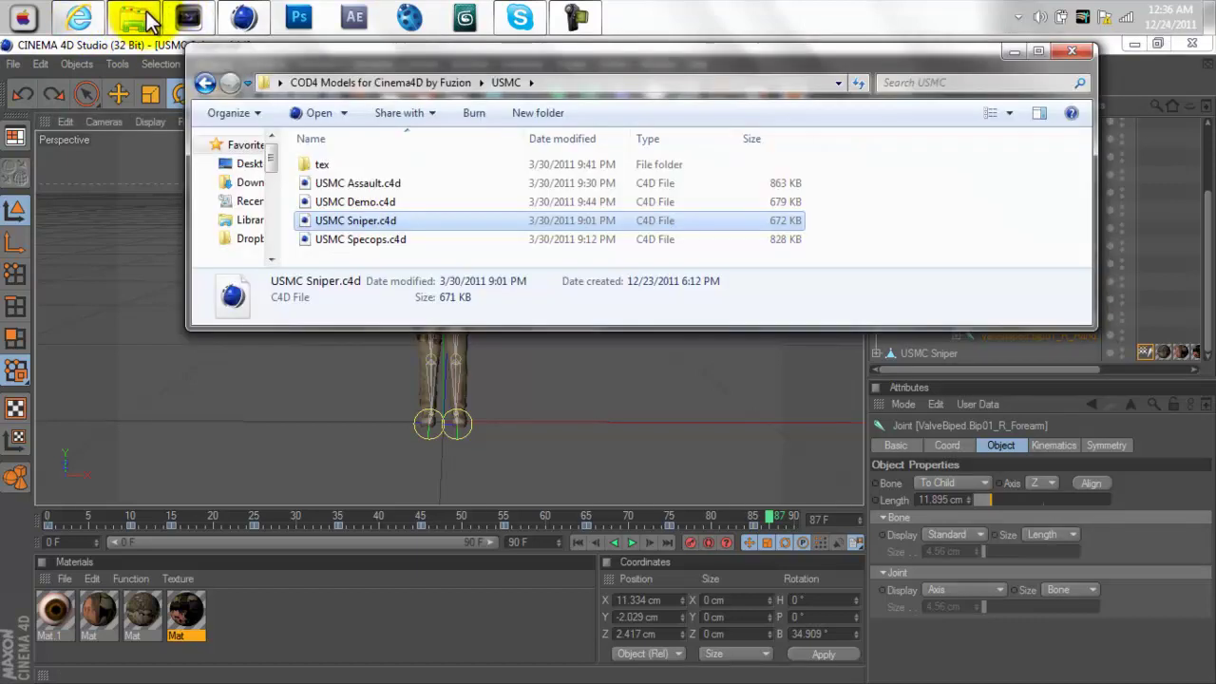
left_click(142, 23)
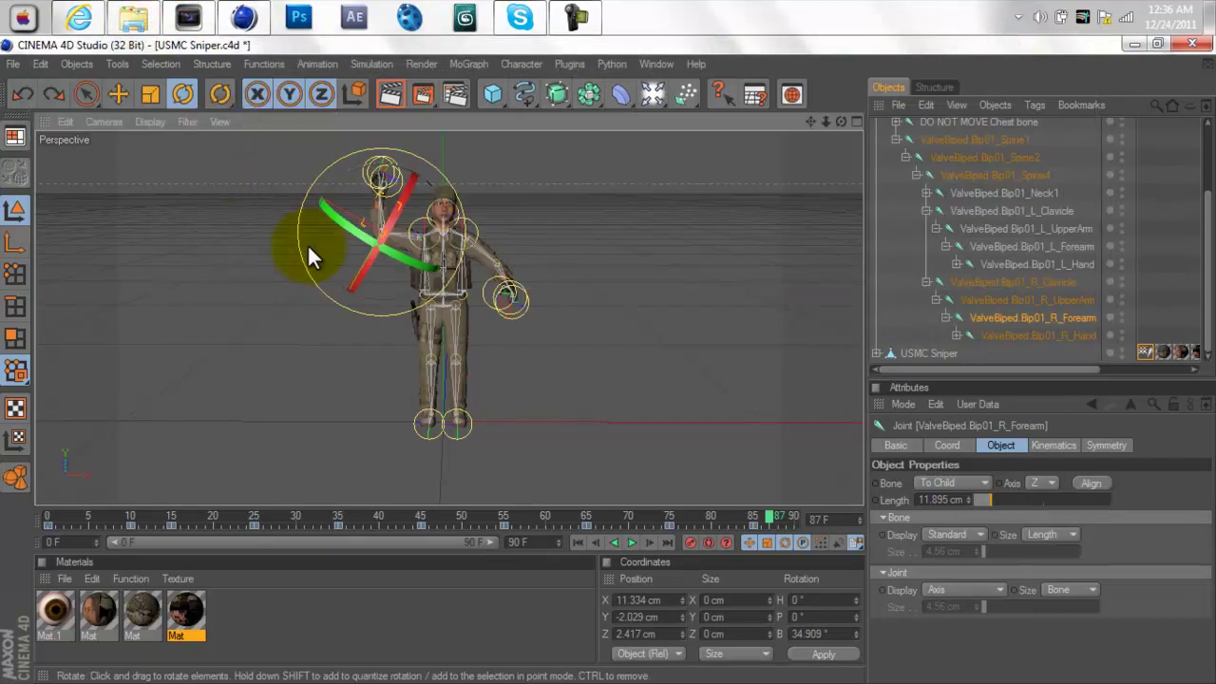